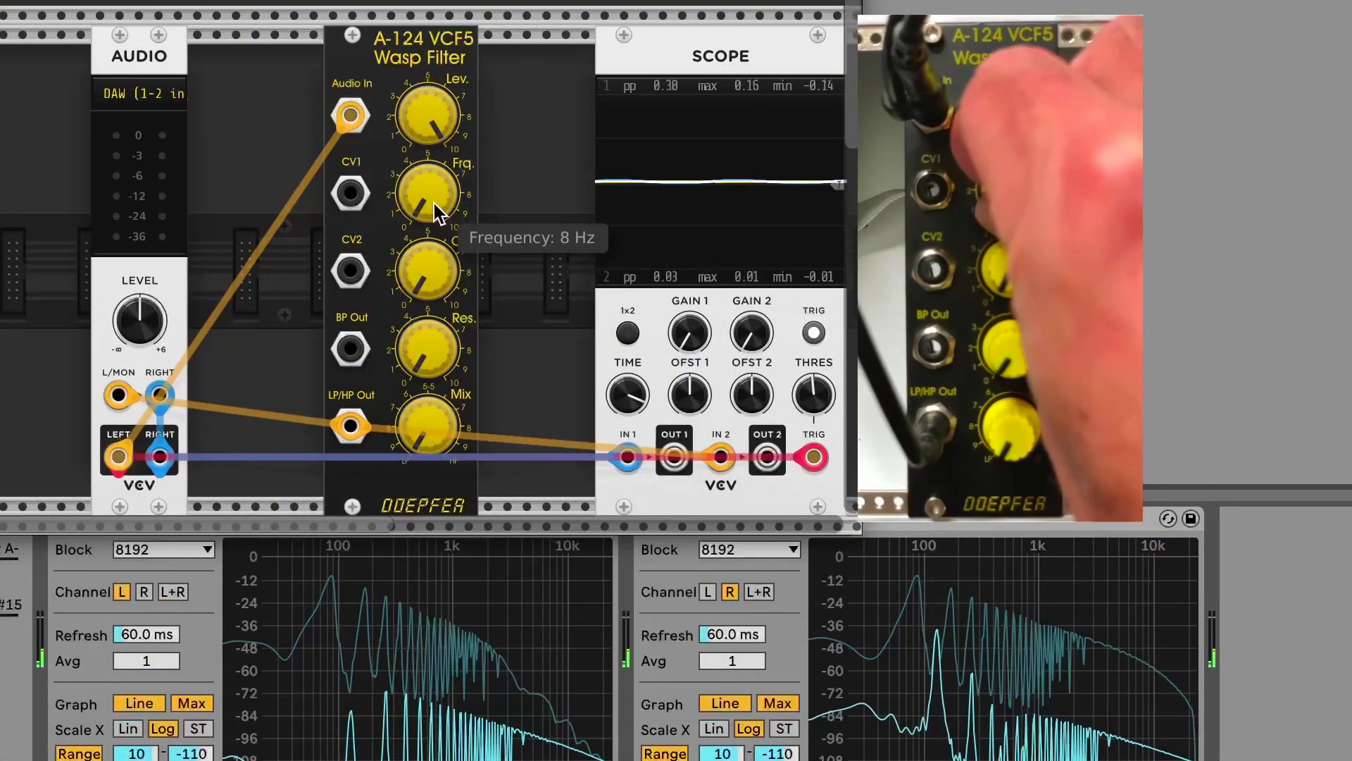
Step: Sweep the Wasp Filter's frequency up from 8 Hz to about 12 kHz
left_click_drag(434, 204, 434, 167)
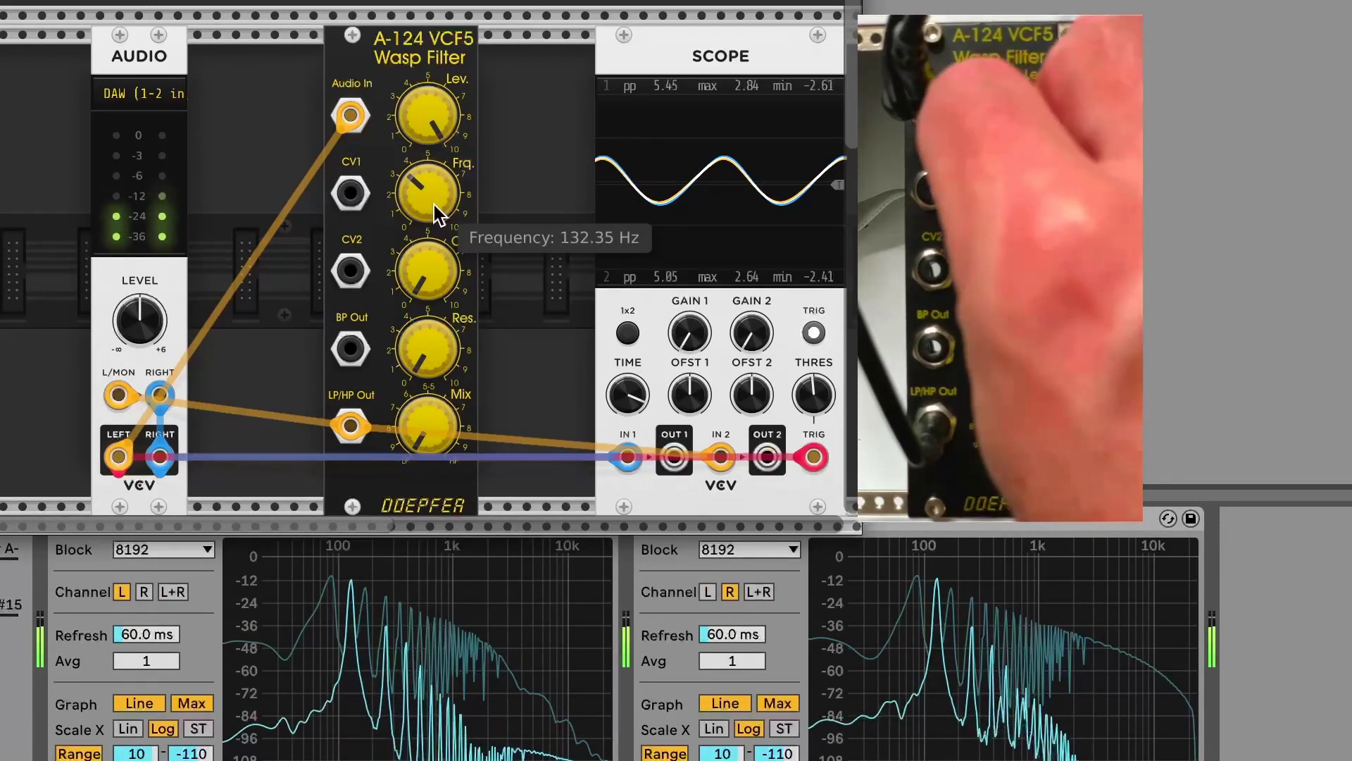
left_click_drag(433, 205, 434, 177)
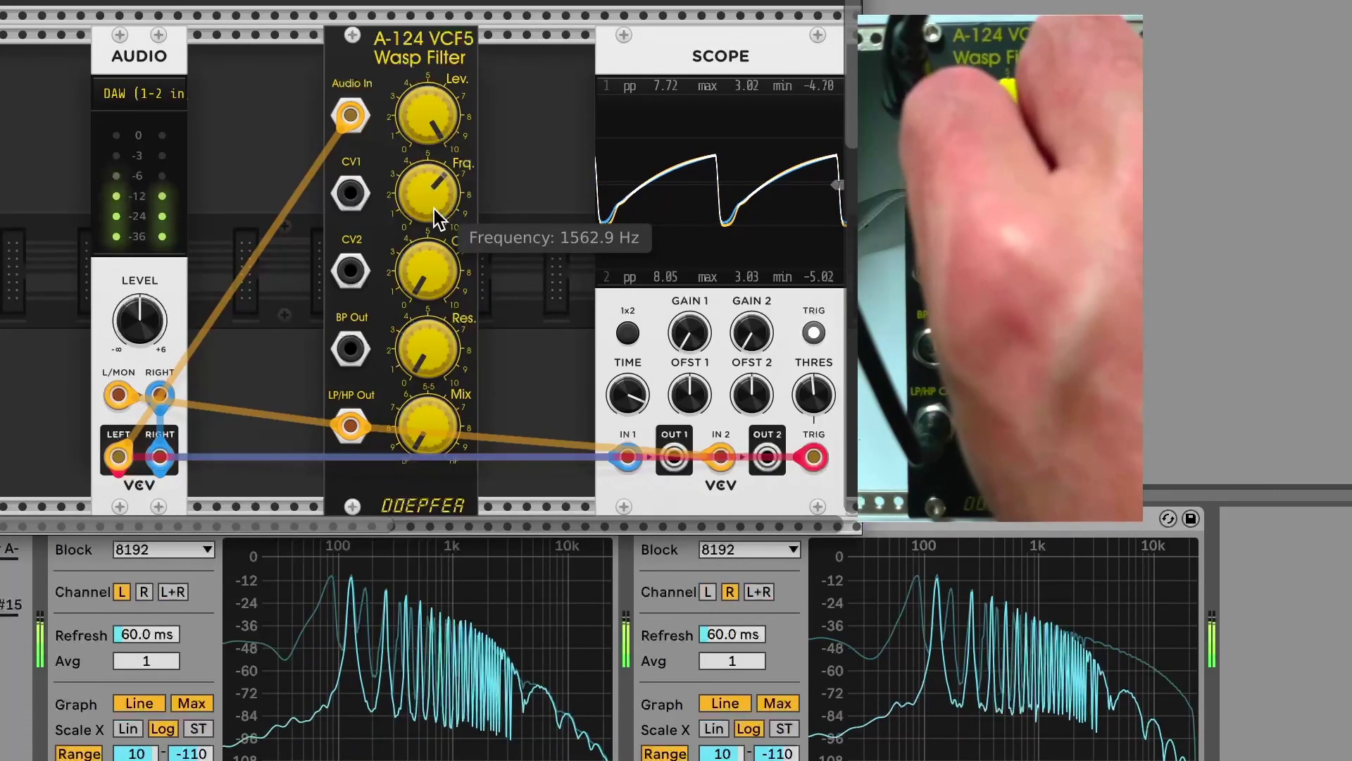
mouse_move(434, 208)
left_mouse_down()
mouse_move(433, 155)
mouse_move(433, 187)
left_mouse_up()
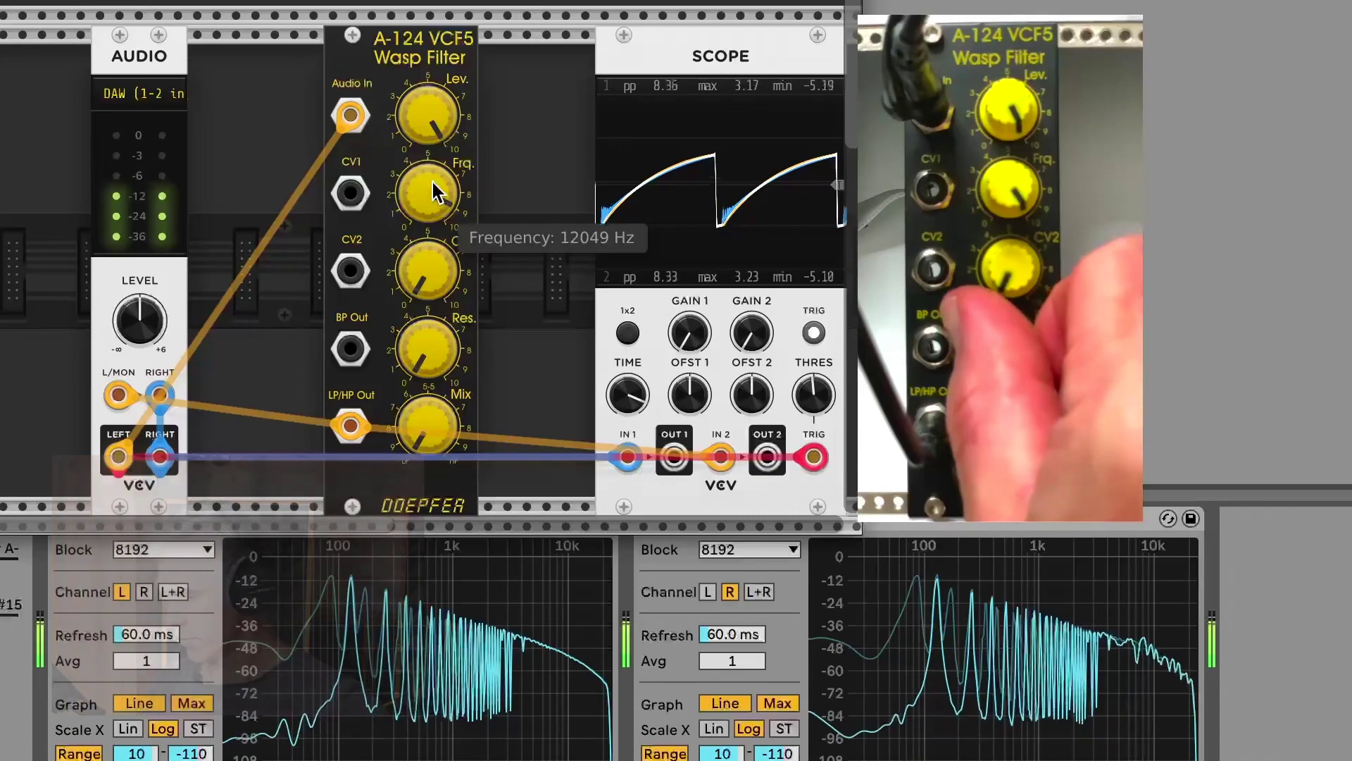
Step: Raise the Wasp Filter's resonance to maximum and sweep its frequency down to about 345 Hz
left_click_drag(437, 346, 428, 340)
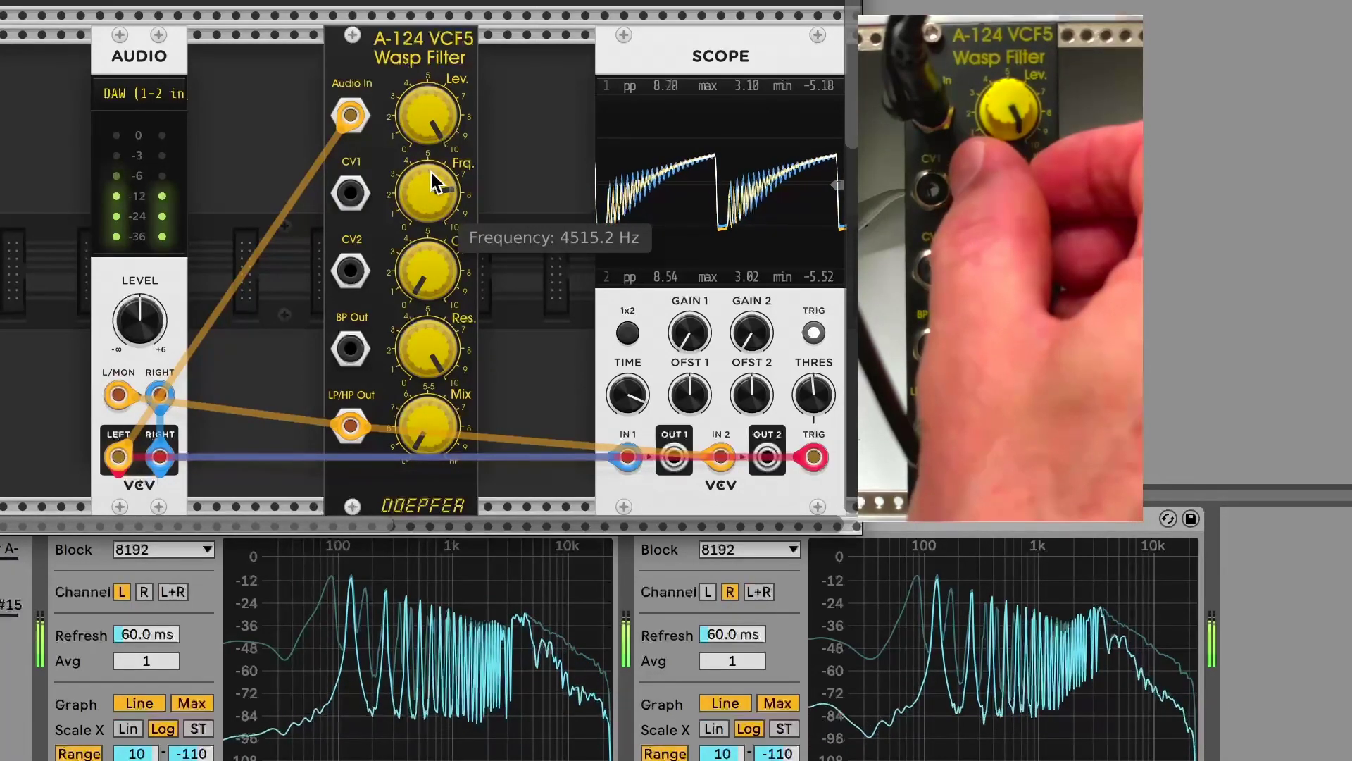
left_click_drag(431, 173, 431, 194)
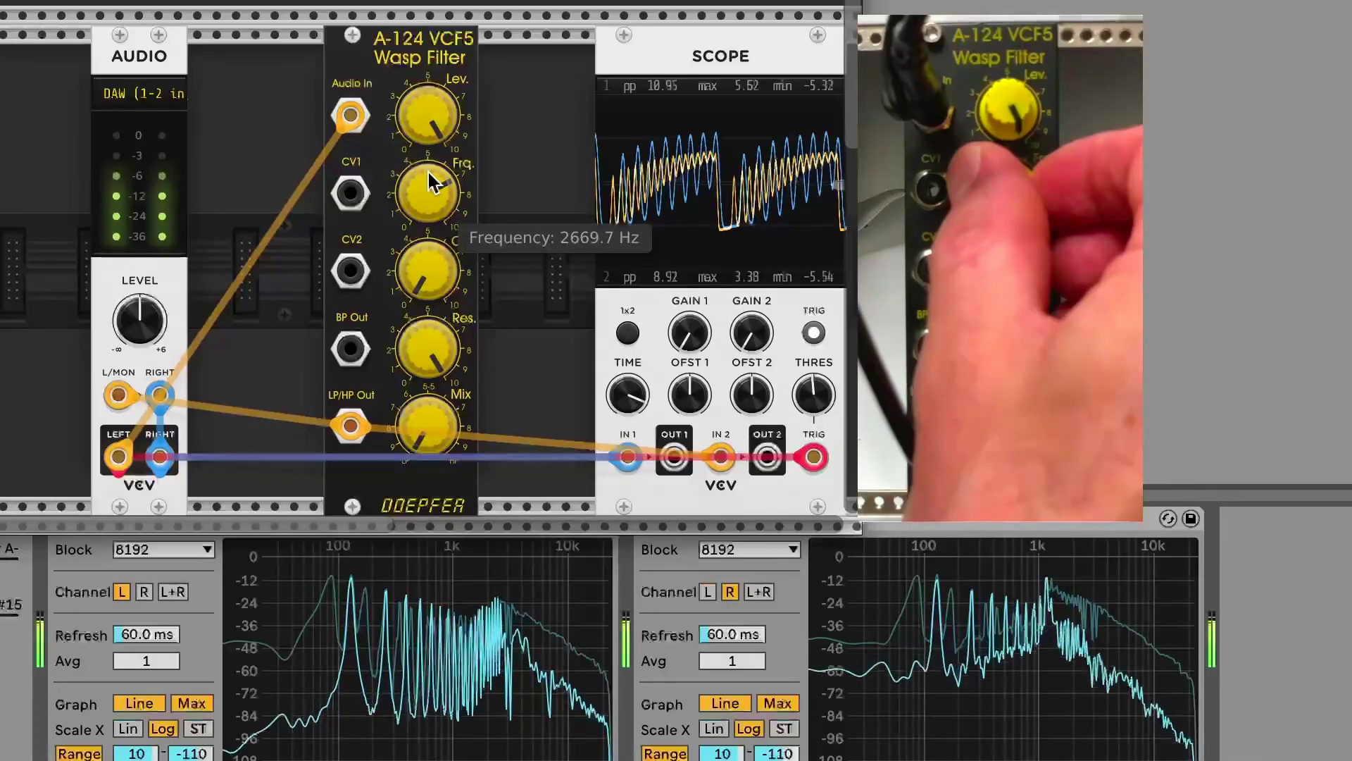
left_click_drag(428, 172, 428, 205)
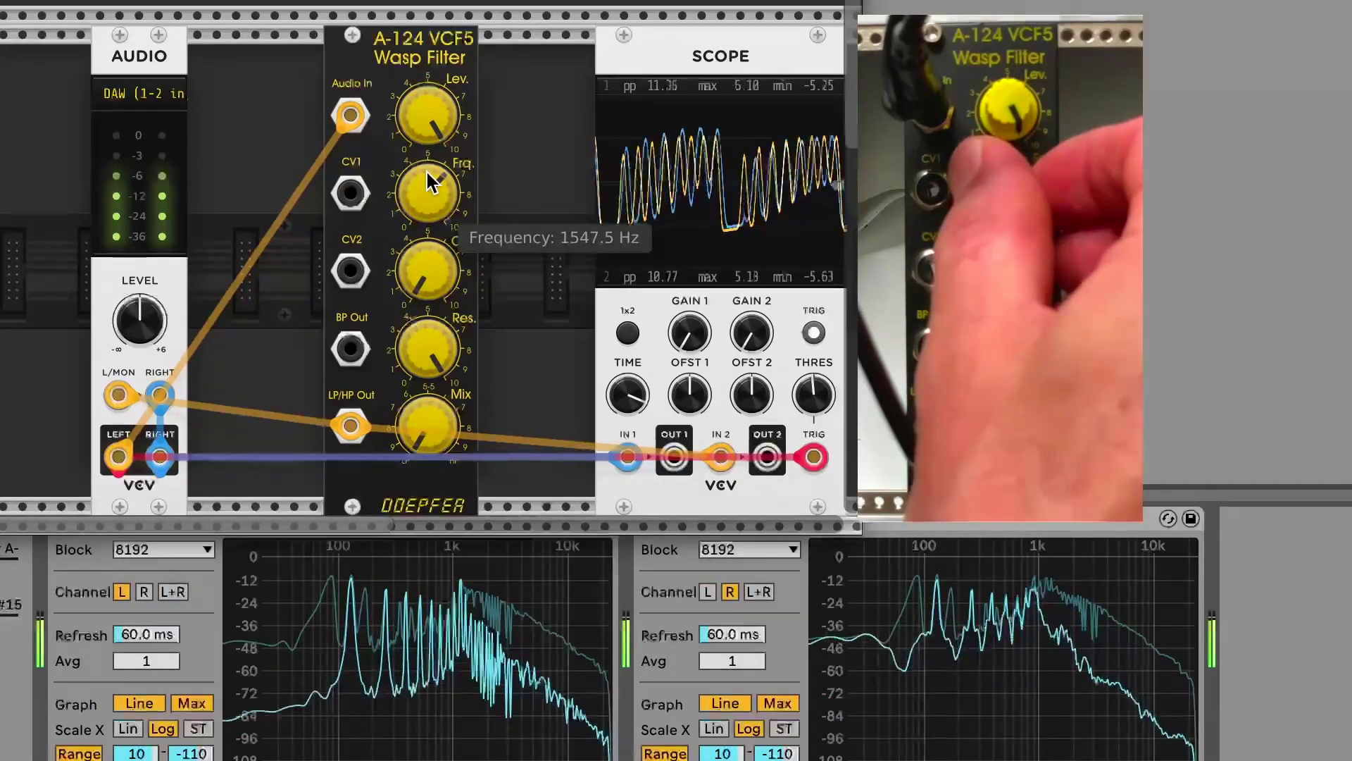
left_click_drag(431, 182, 431, 202)
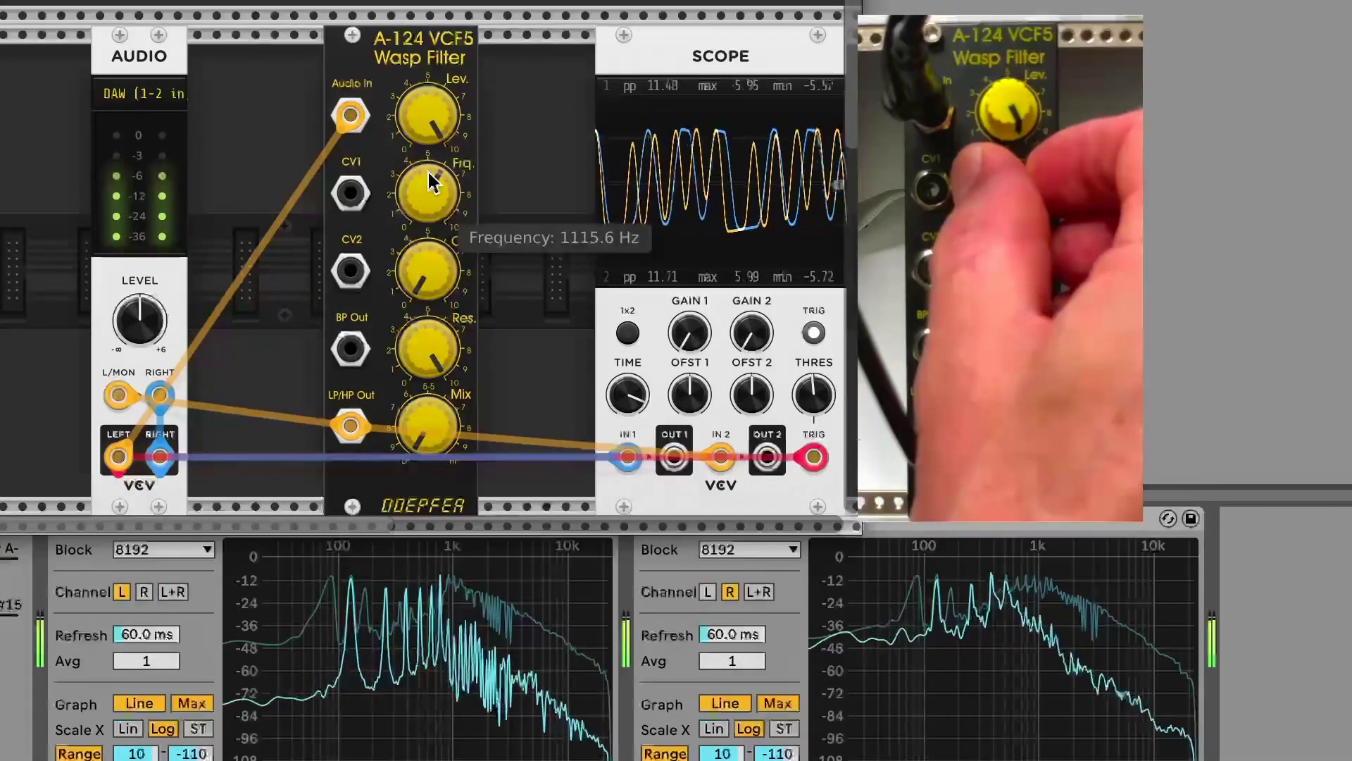
left_click_drag(432, 182, 431, 221)
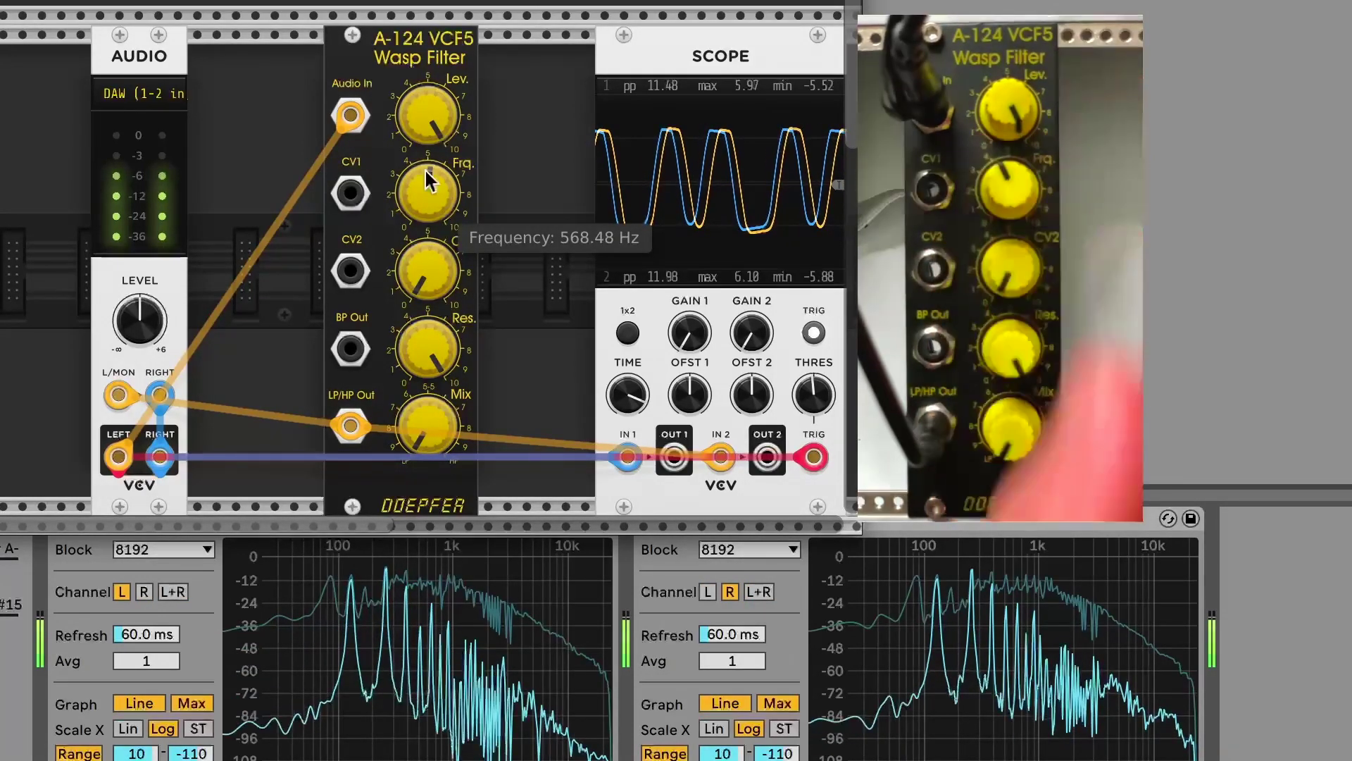
left_click_drag(413, 187, 413, 187)
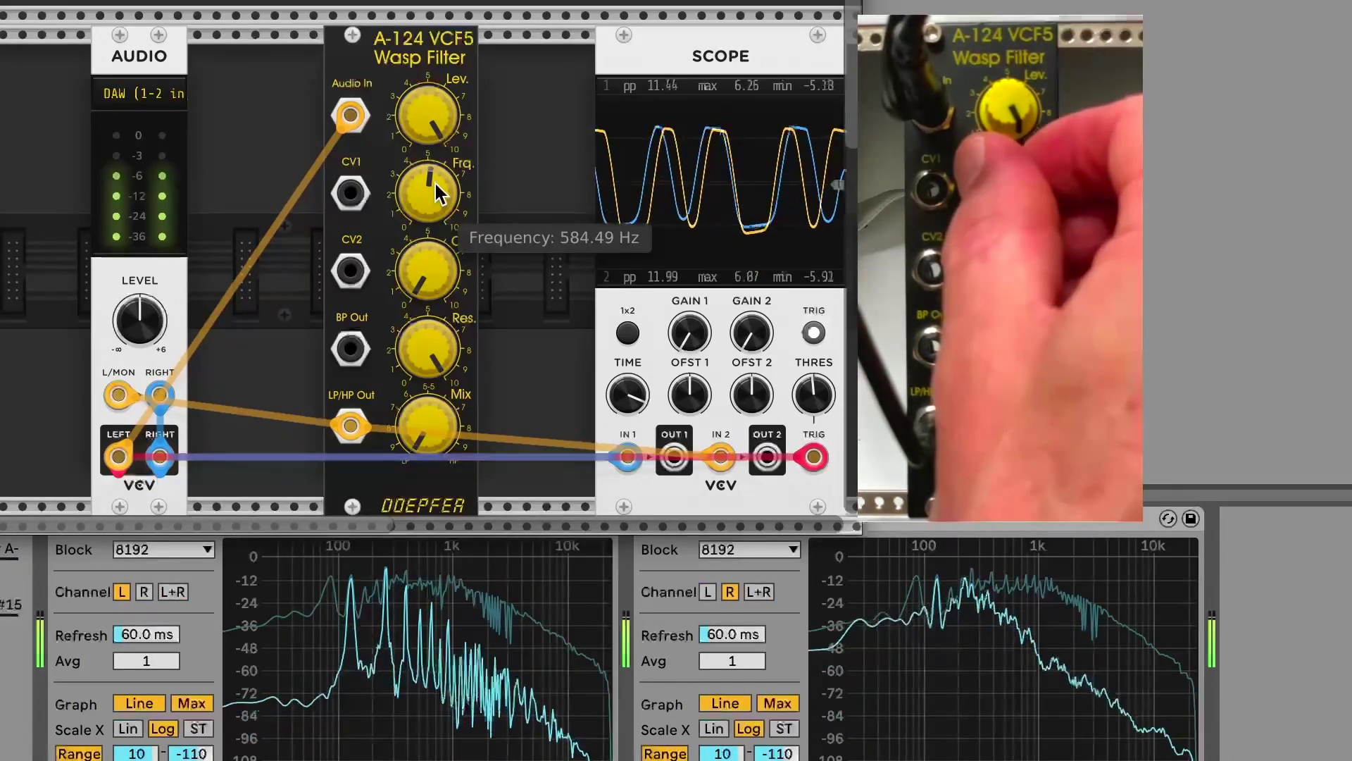
mouse_move(434, 180)
left_mouse_down()
mouse_move(434, 200)
mouse_move(434, 180)
left_mouse_up()
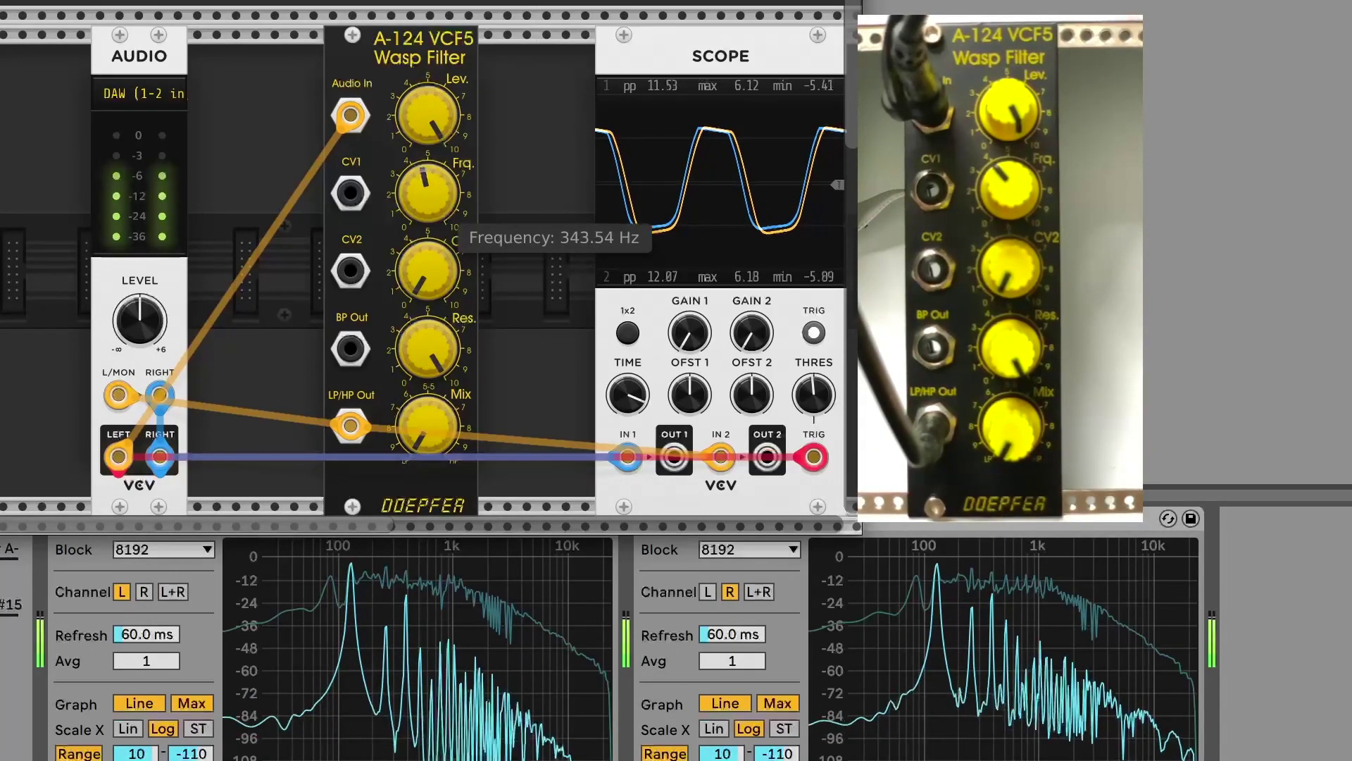
left_click_drag(433, 180, 433, 181)
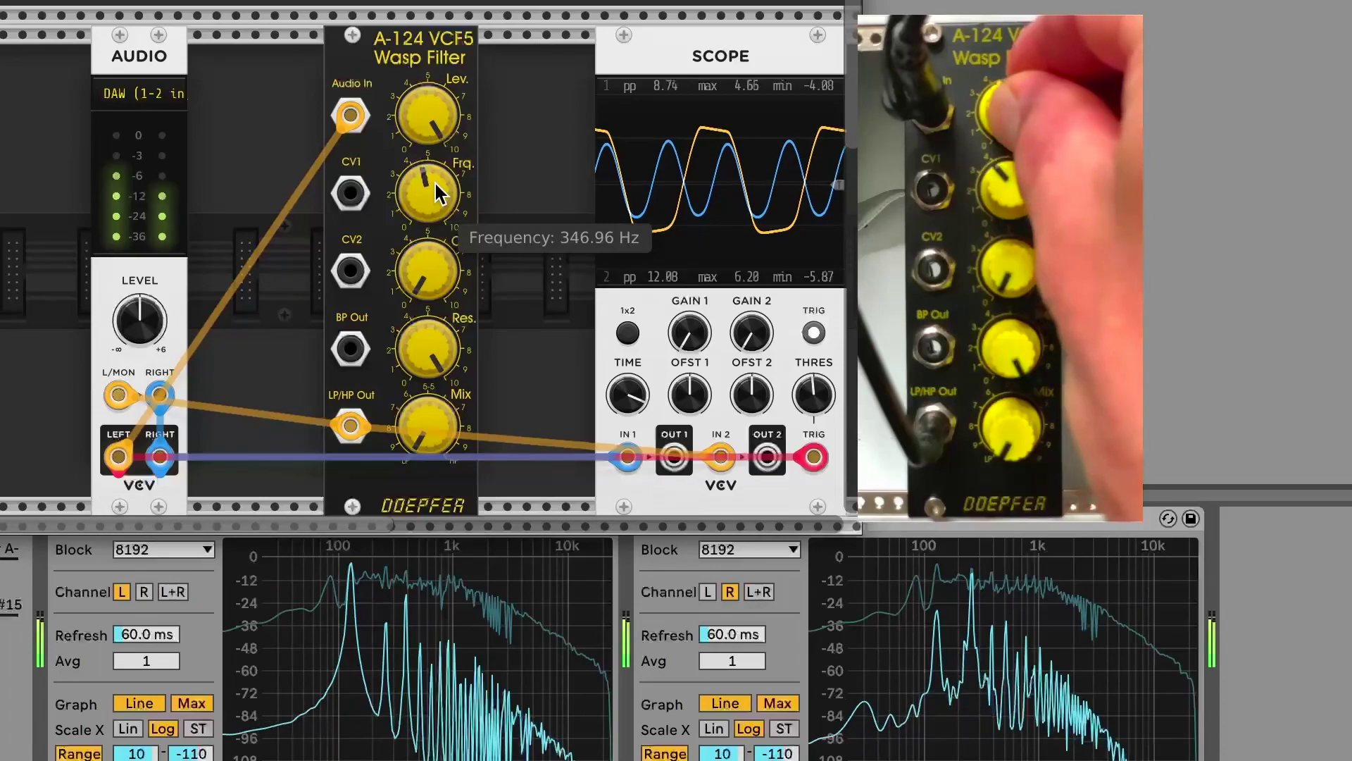
Step: Lower the filter's input level to about 5.08 and sweep the frequency between about 140 and 690 Hz
left_click_drag(436, 121, 437, 206)
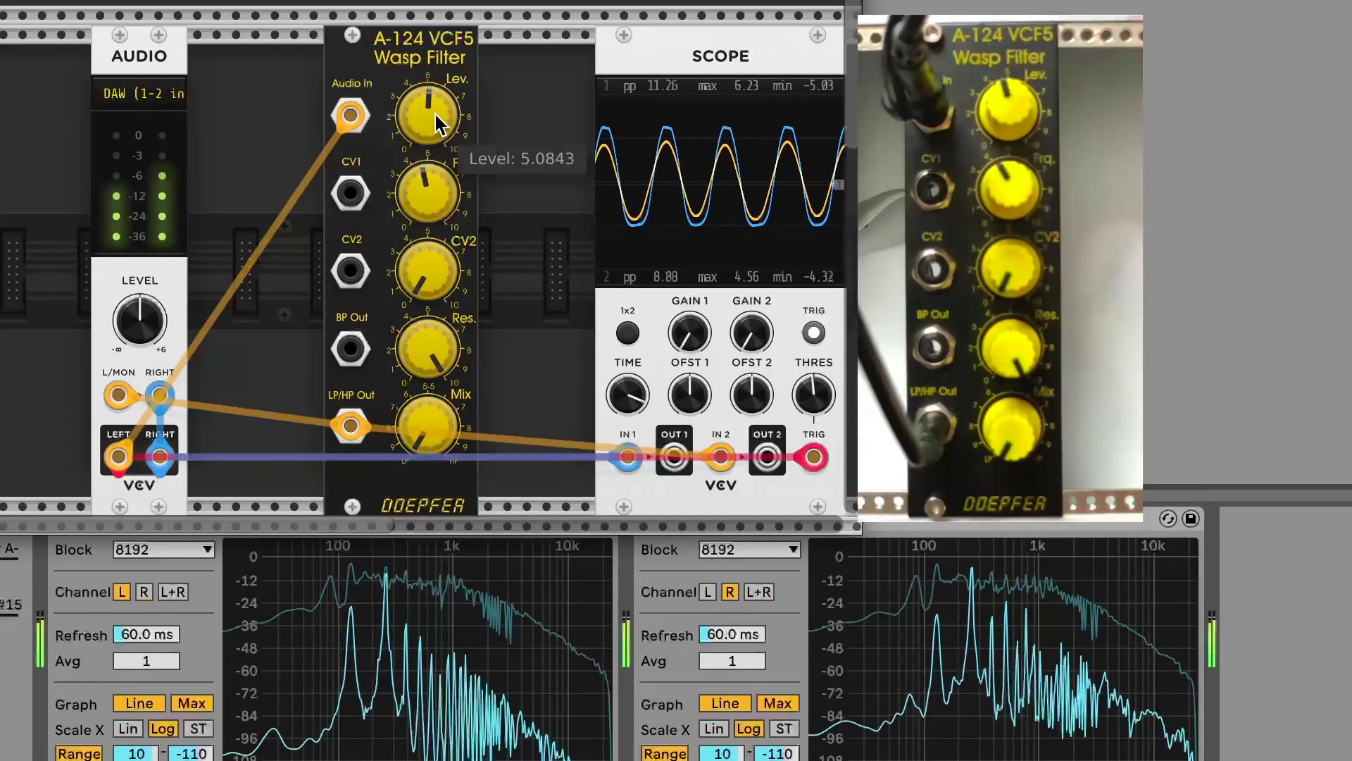
left_click_drag(435, 203, 435, 196)
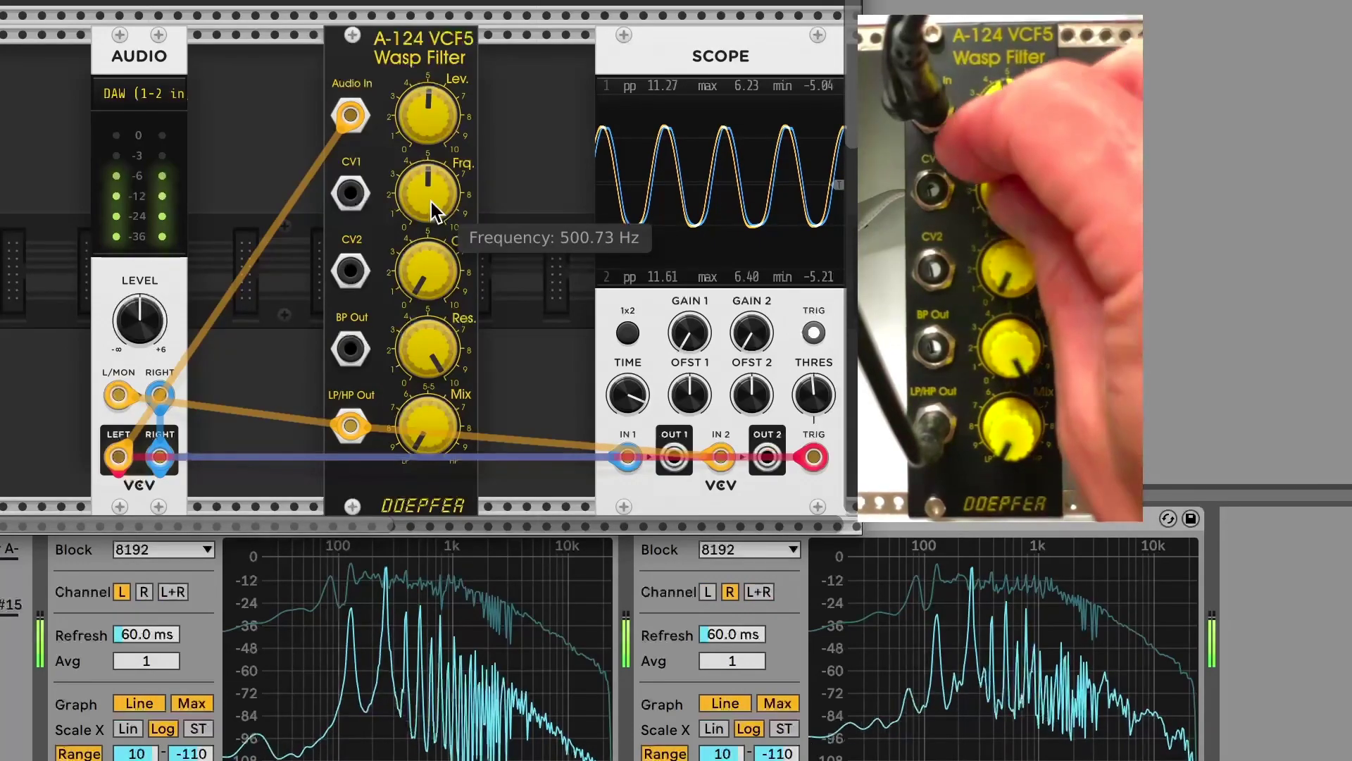
left_click_drag(431, 202, 431, 195)
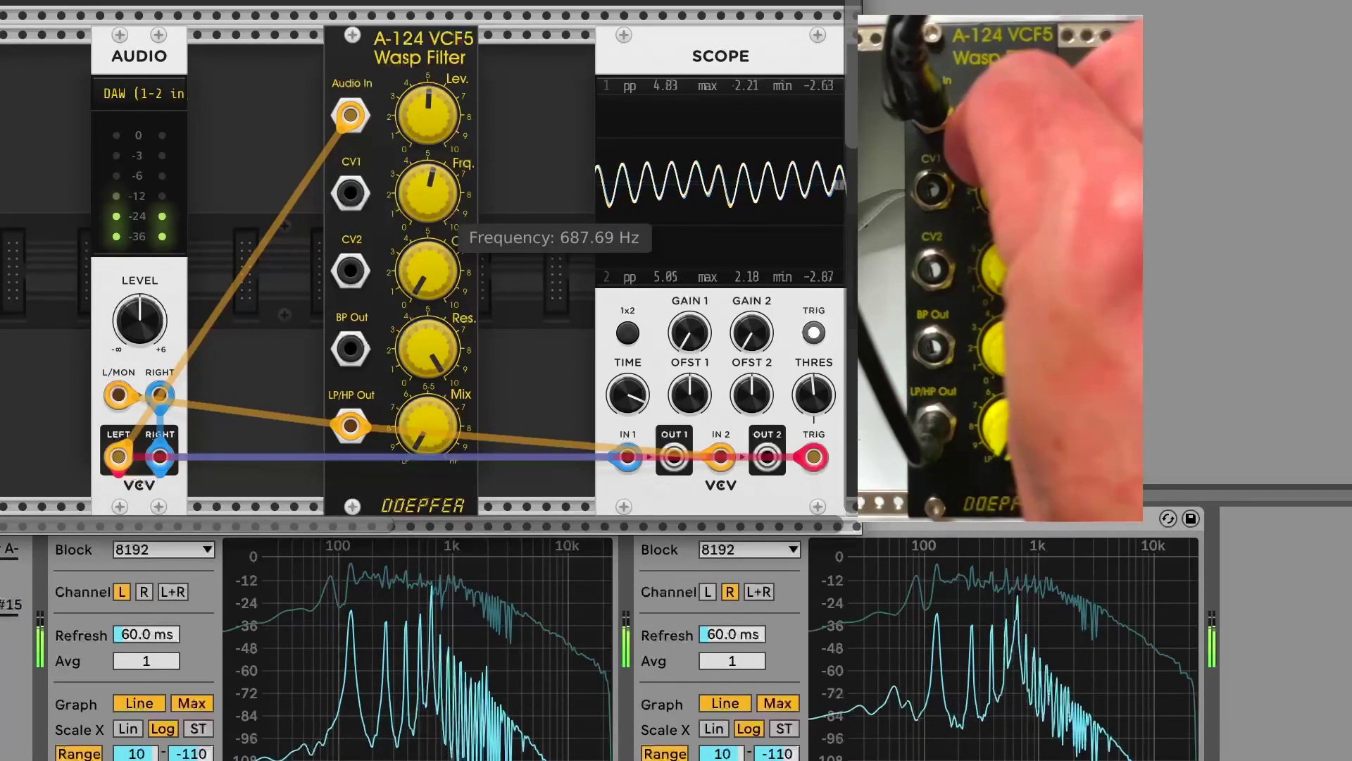
left_click_drag(431, 195, 431, 204)
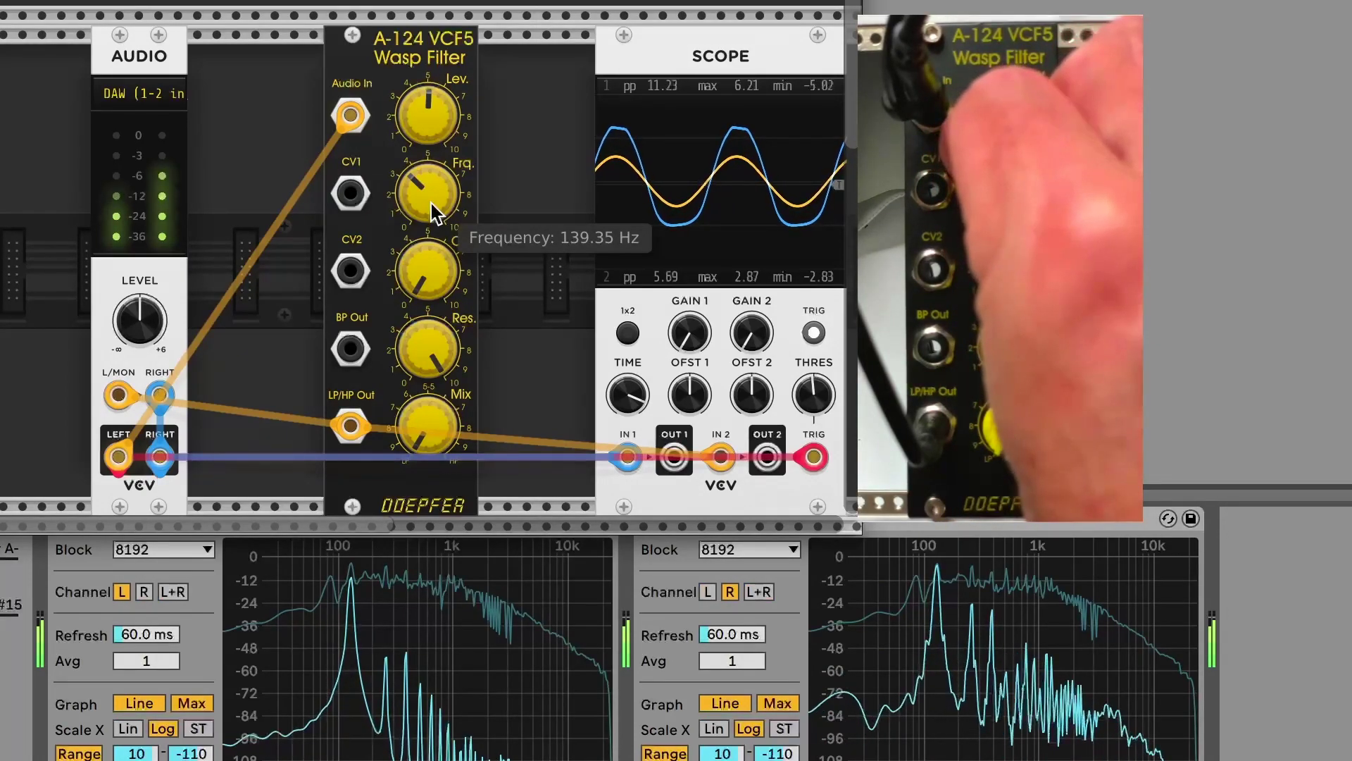
mouse_move(431, 204)
left_mouse_down()
mouse_move(431, 169)
mouse_move(431, 205)
mouse_move(431, 190)
left_mouse_up()
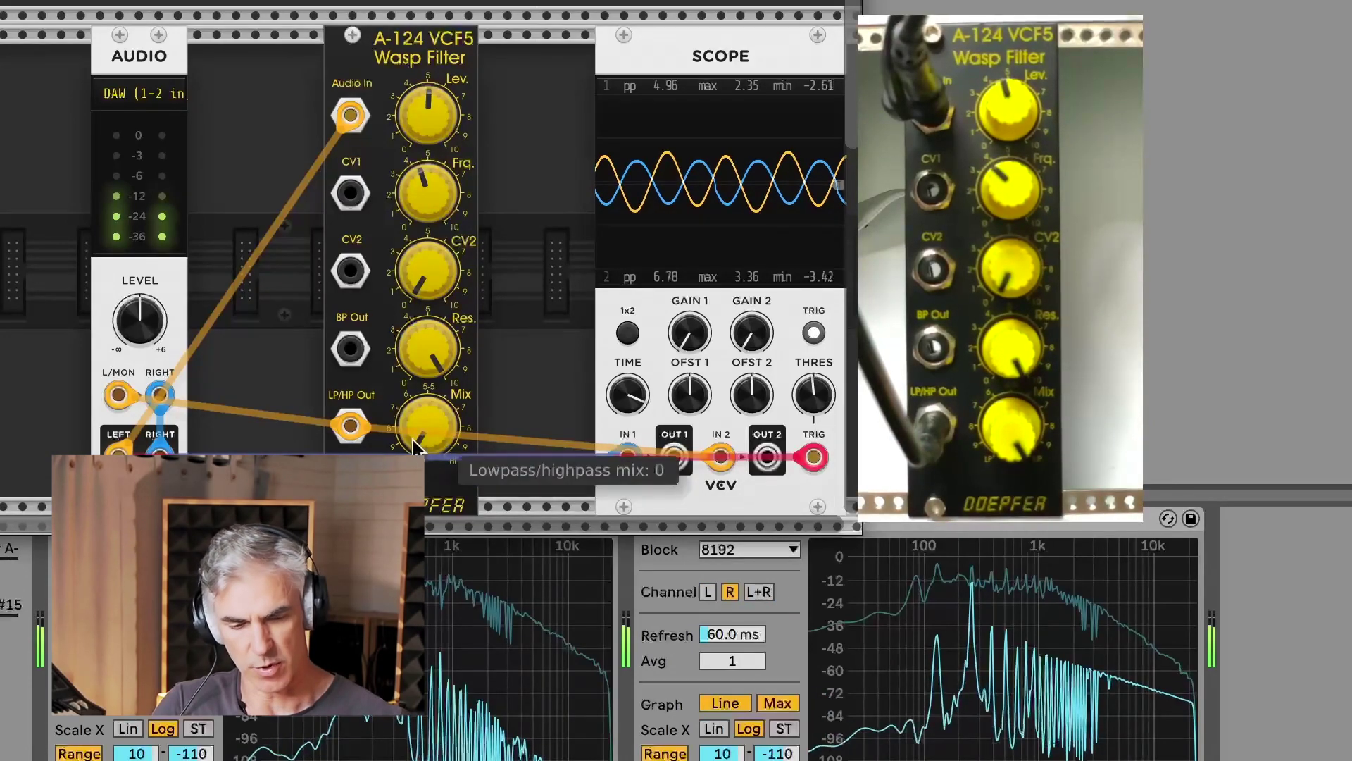
Step: Set the lowpass/highpass mix to 10 and lower the filter frequency to about 120 Hz
left_click_drag(416, 424, 417, 331)
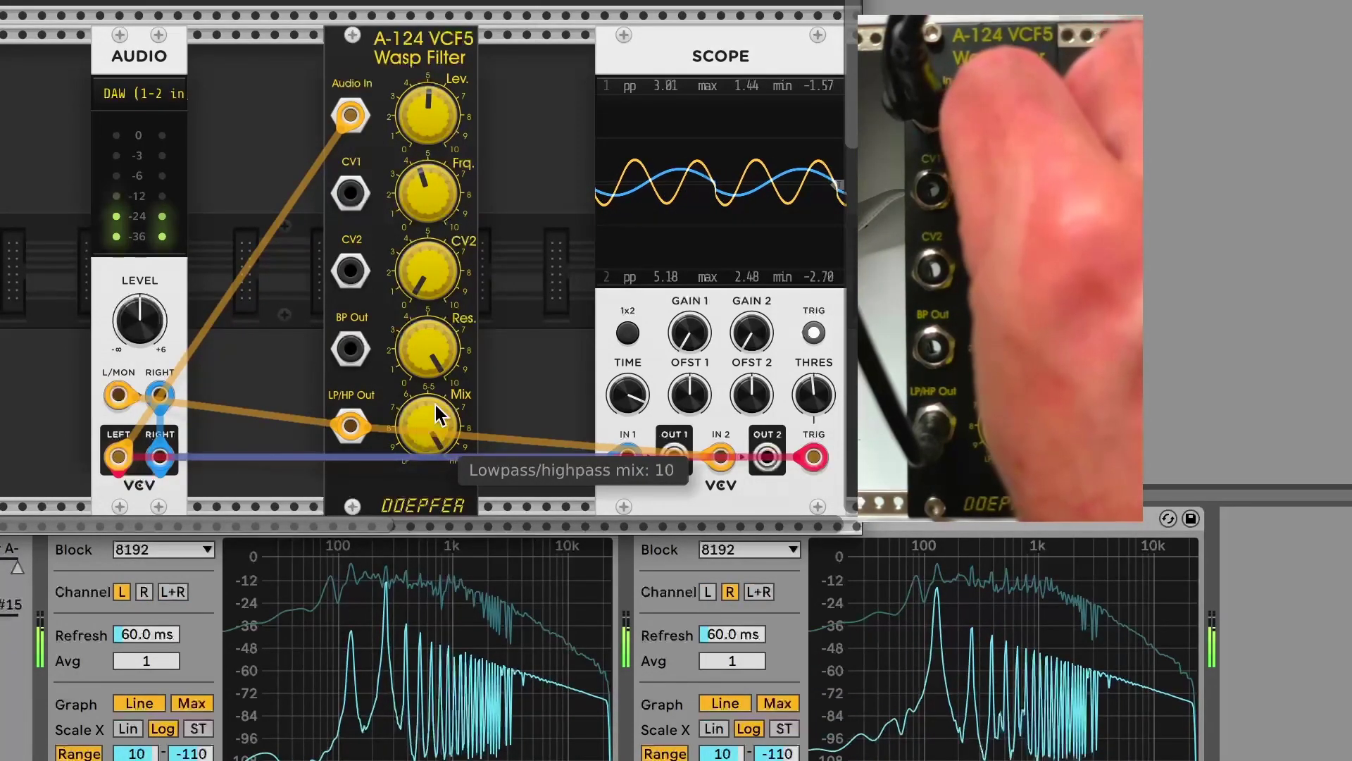
left_click_drag(415, 197, 416, 233)
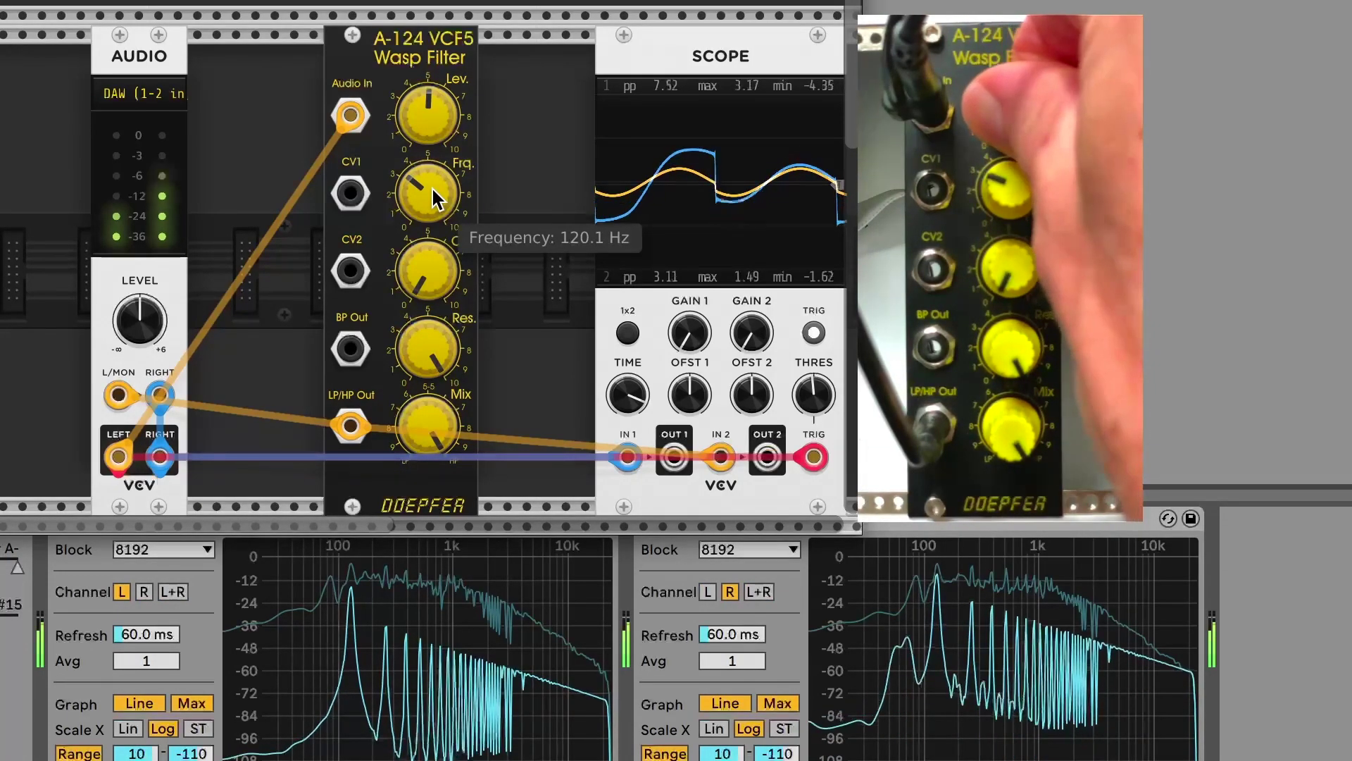
Step: Raise the filter's input level to 10 and sweep the frequency up to 30000 Hz
left_click_drag(423, 79, 422, 42)
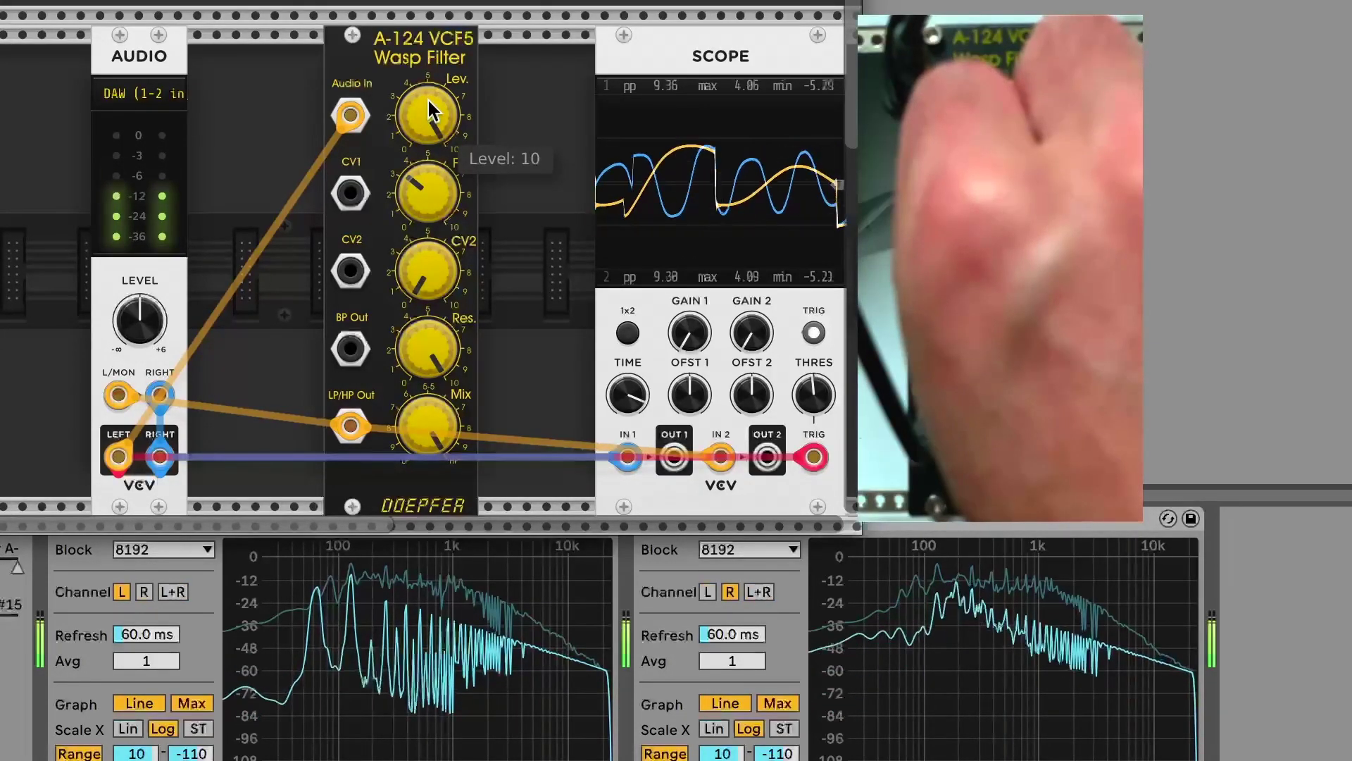
mouse_move(430, 182)
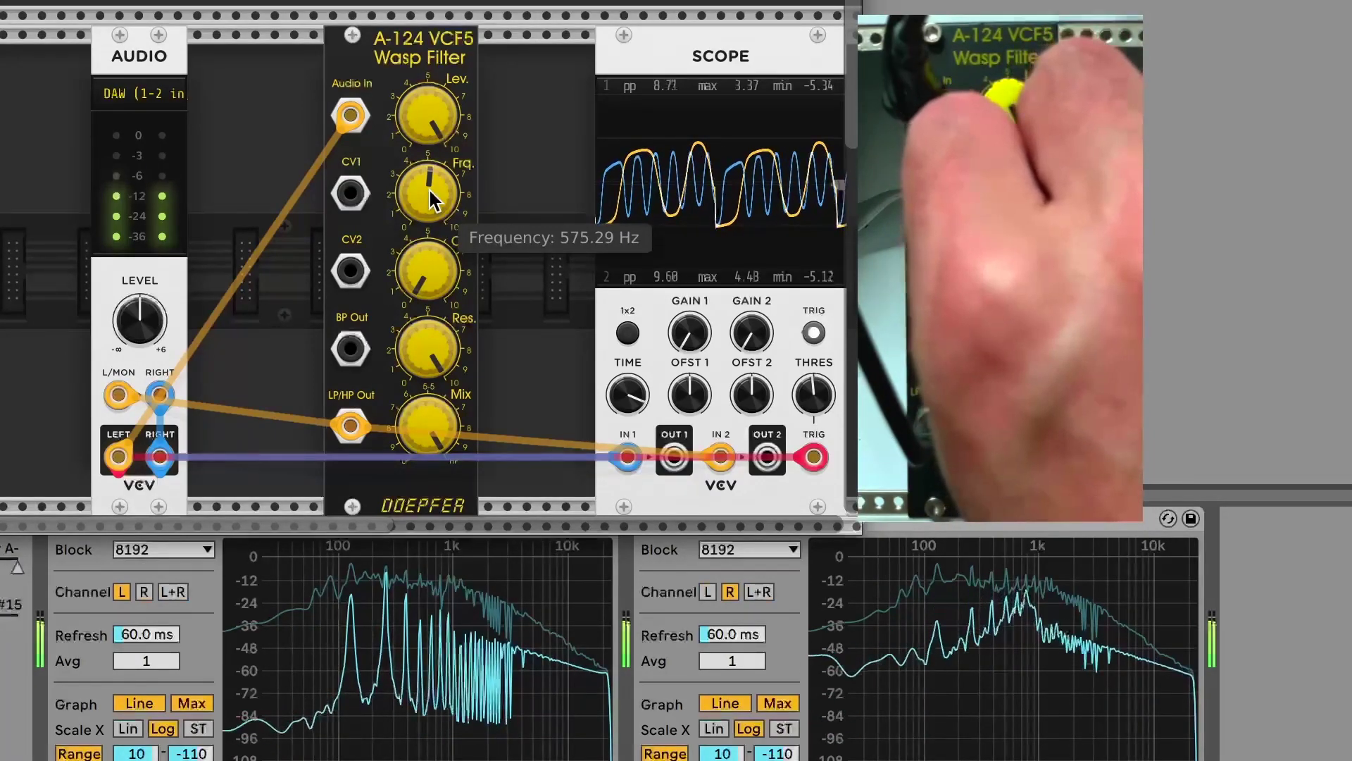
mouse_move(433, 201)
left_mouse_down()
mouse_move(433, 232)
mouse_move(433, 153)
mouse_move(424, 206)
left_mouse_up()
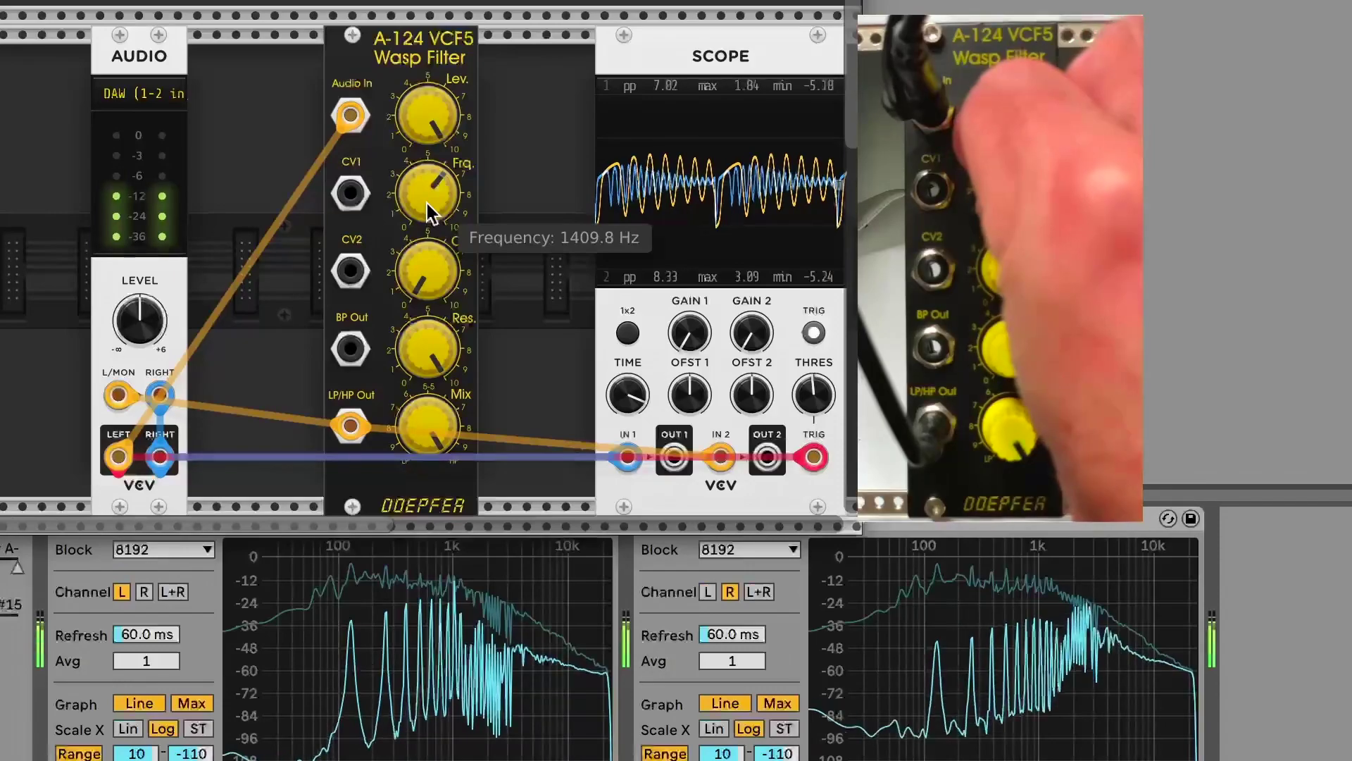
left_click_drag(427, 204, 427, 205)
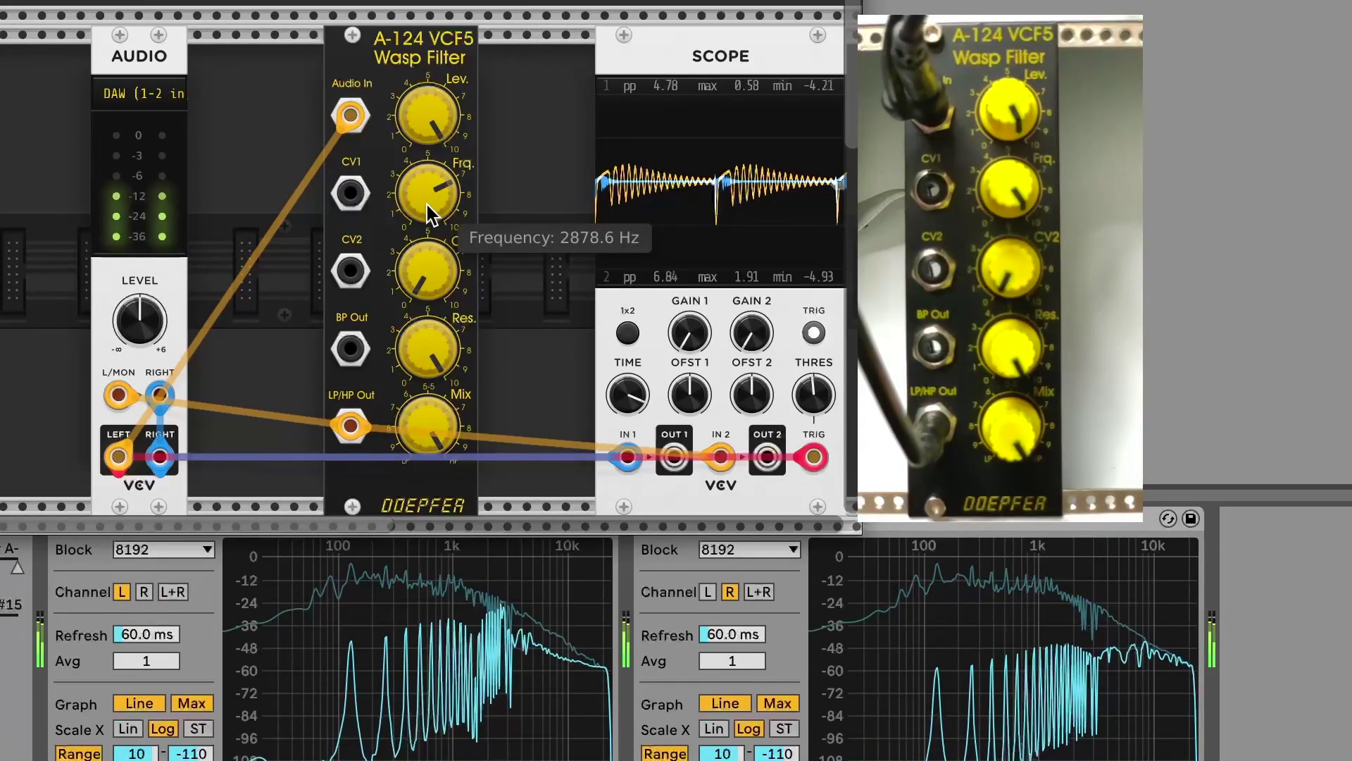
left_click_drag(437, 187, 437, 157)
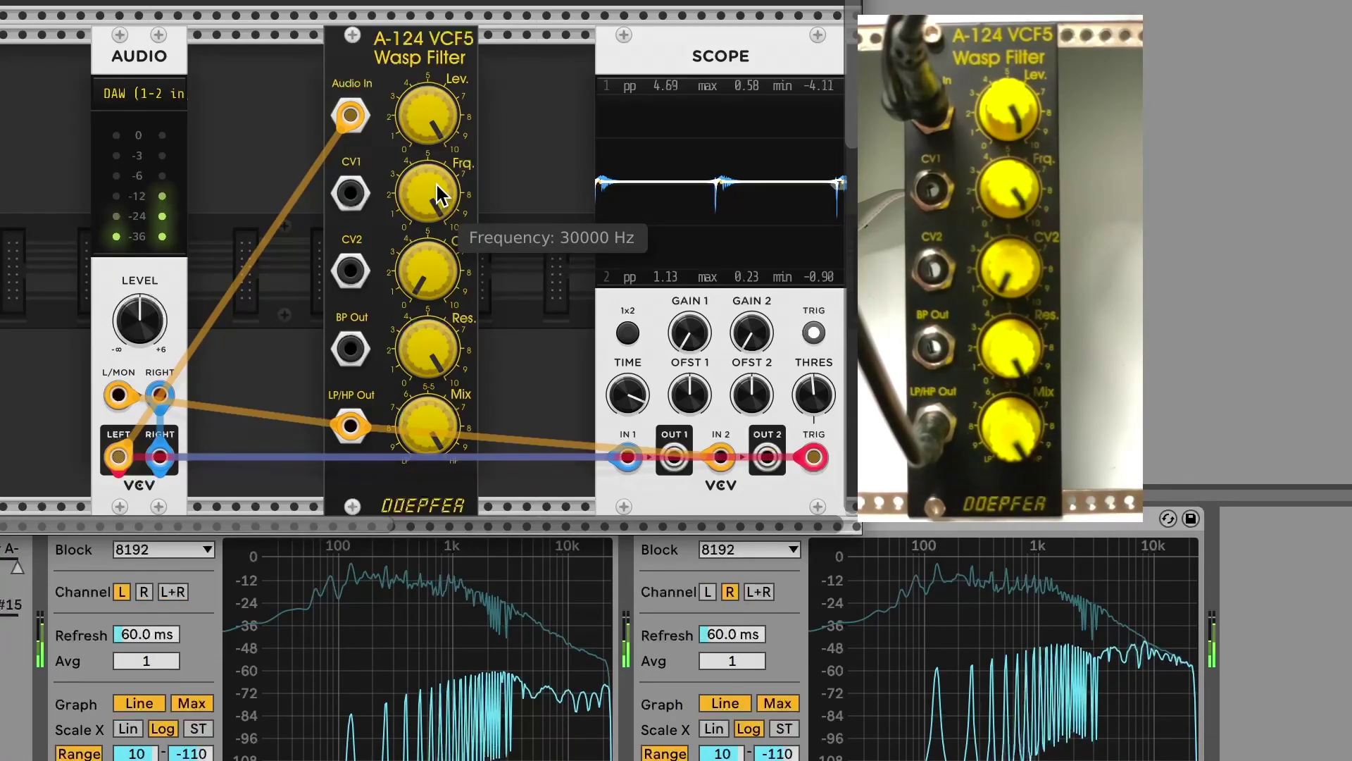
Step: Lower the filter frequency to about 2670 Hz and move both cables from the LP/HP output to the bandpass output
left_click_drag(435, 191, 435, 237)
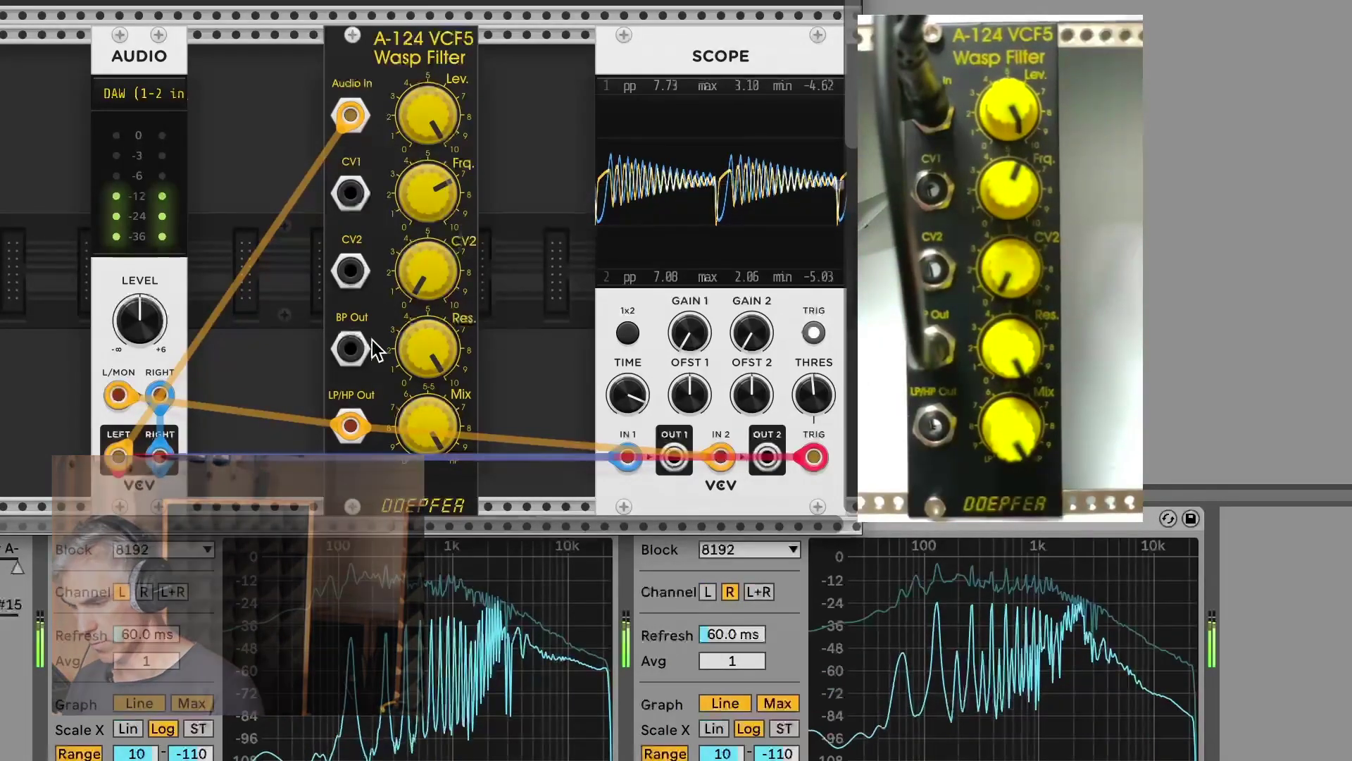
left_click_drag(351, 428, 351, 348)
left_click_drag(351, 424, 351, 350)
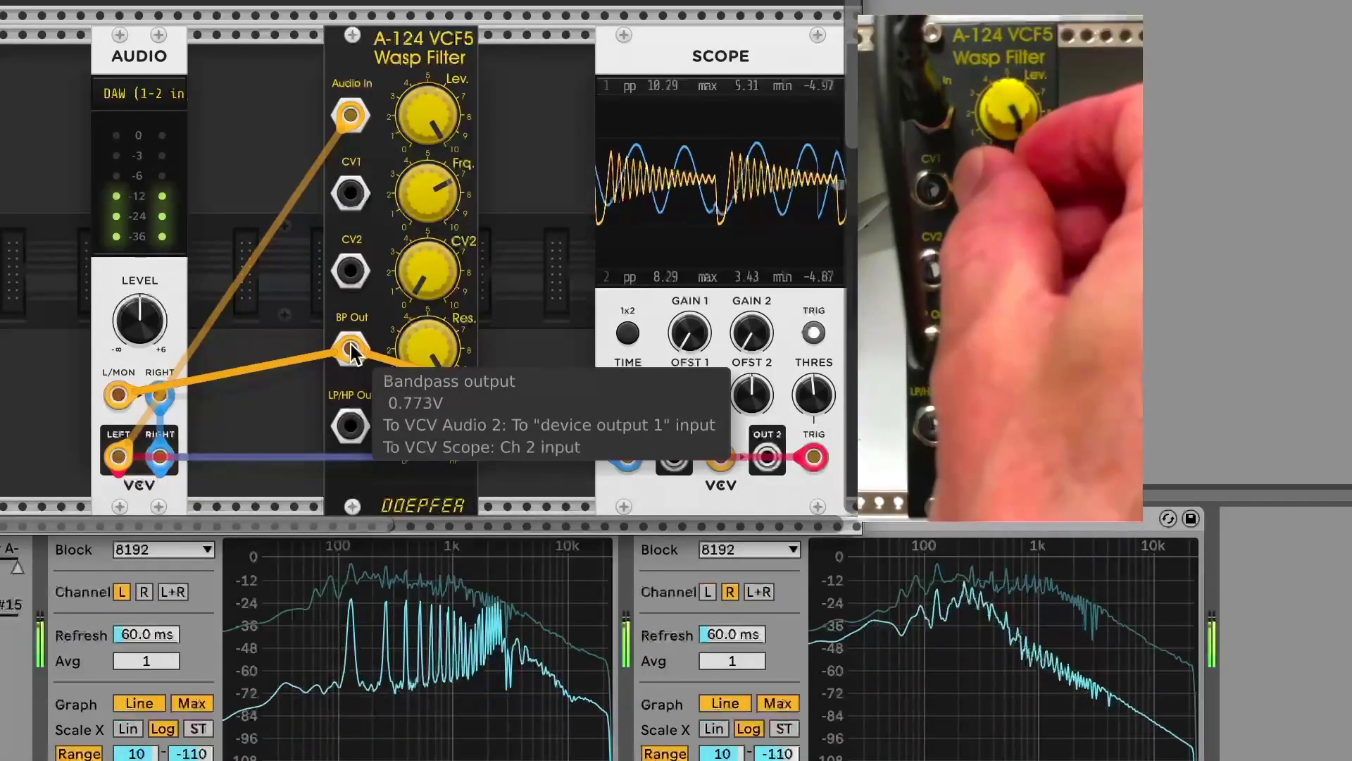
Step: Sweep the filter frequency down to about 36 Hz while using the bandpass output
mouse_move(407, 196)
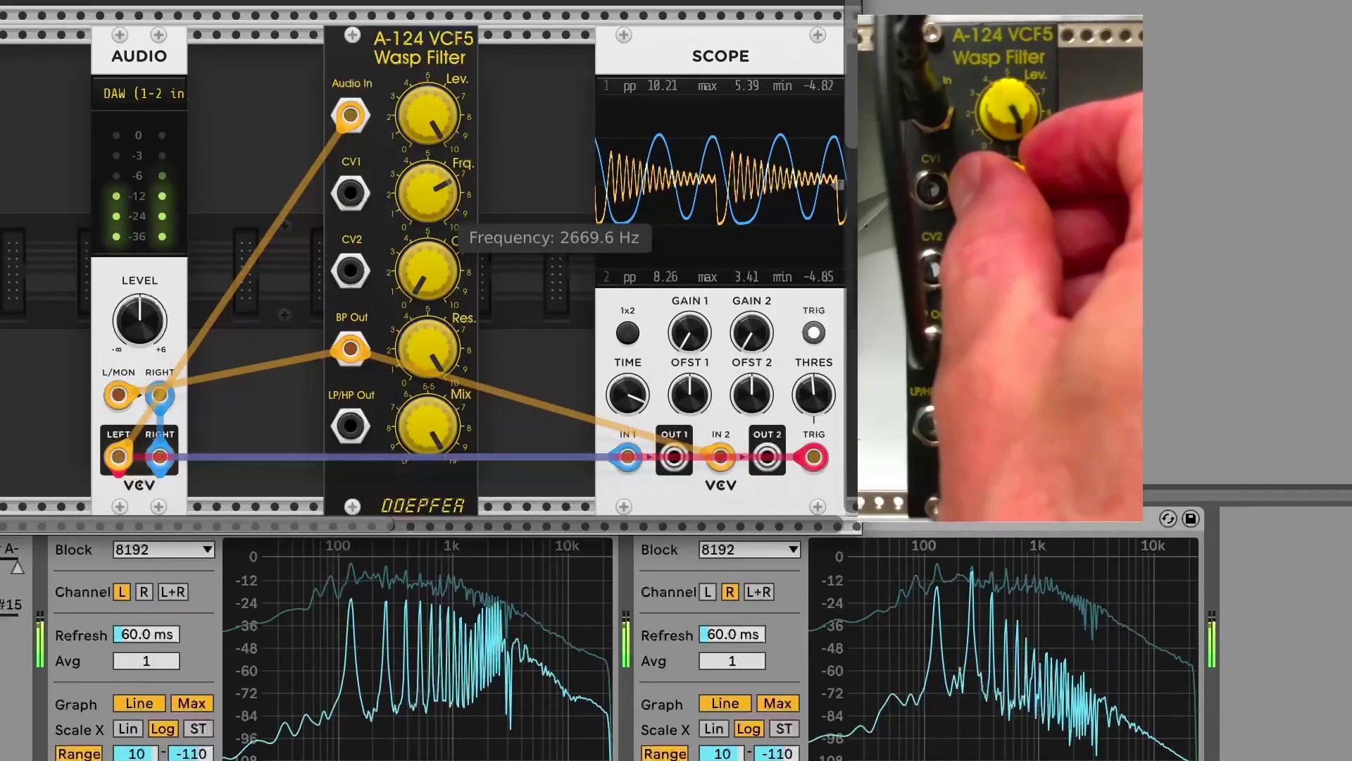
left_click_drag(408, 196, 407, 209)
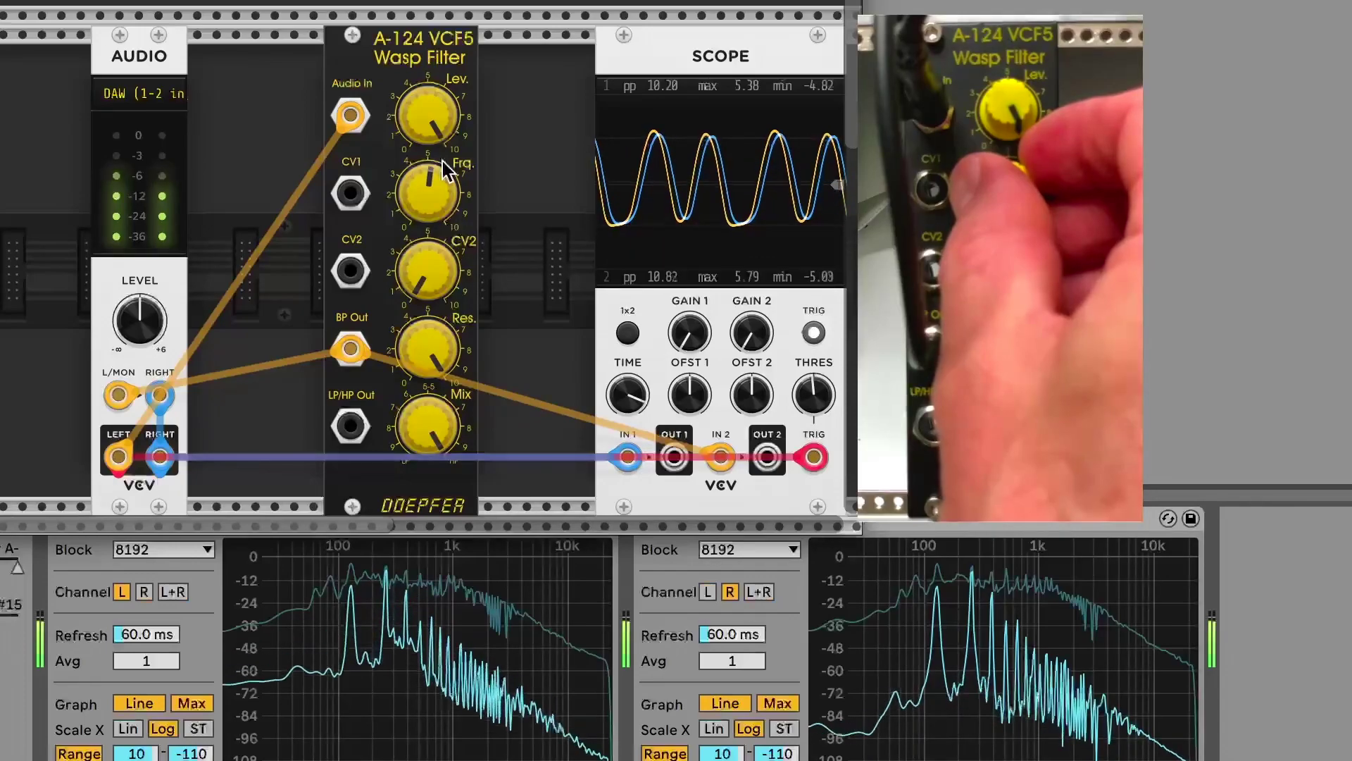
mouse_move(444, 172)
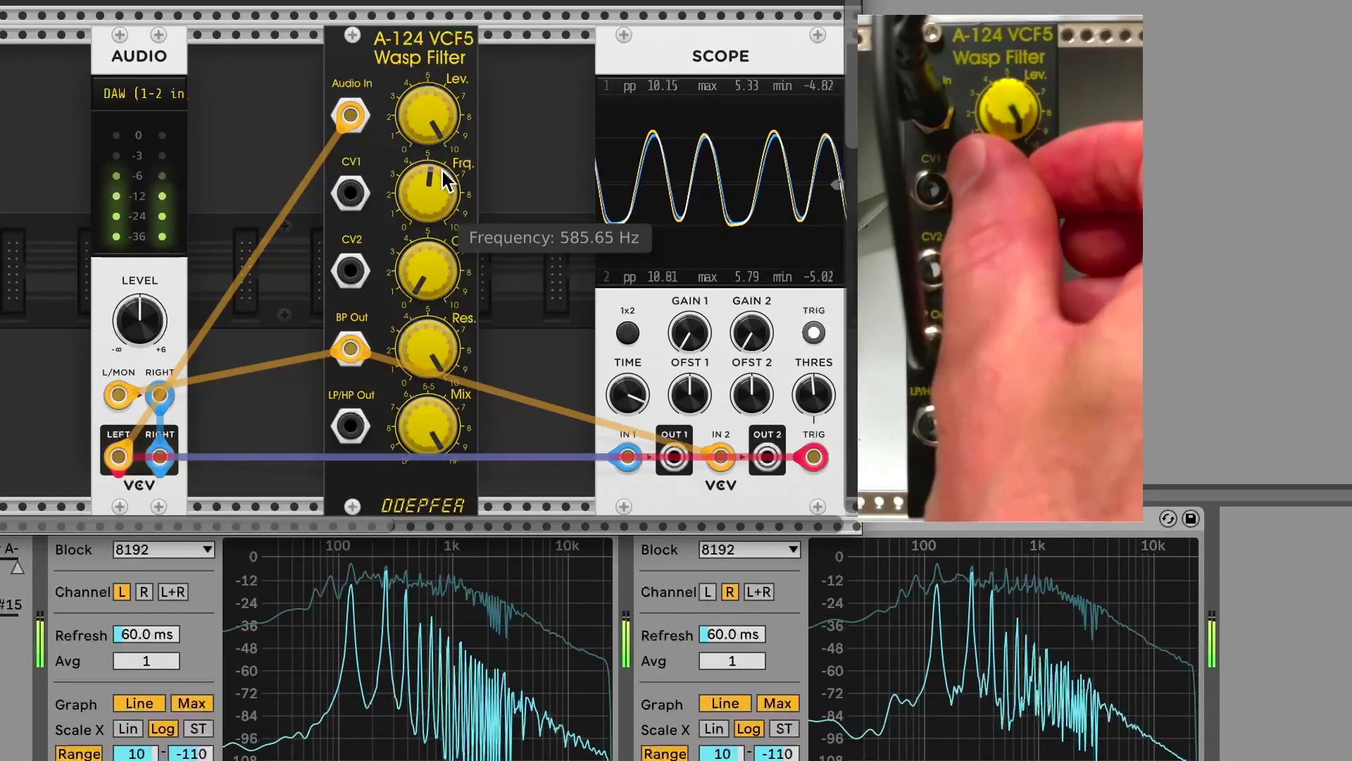
left_click_drag(442, 171, 442, 202)
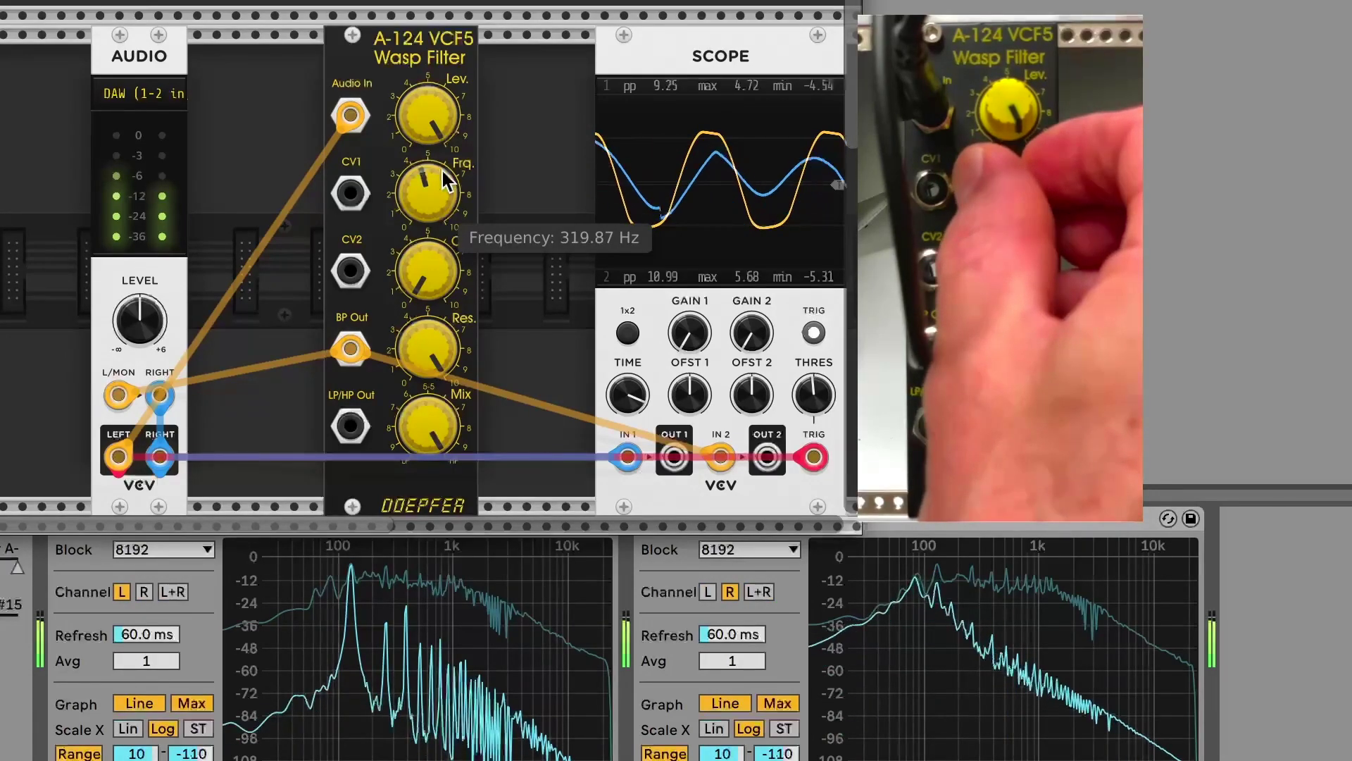
left_click_drag(441, 169, 445, 180)
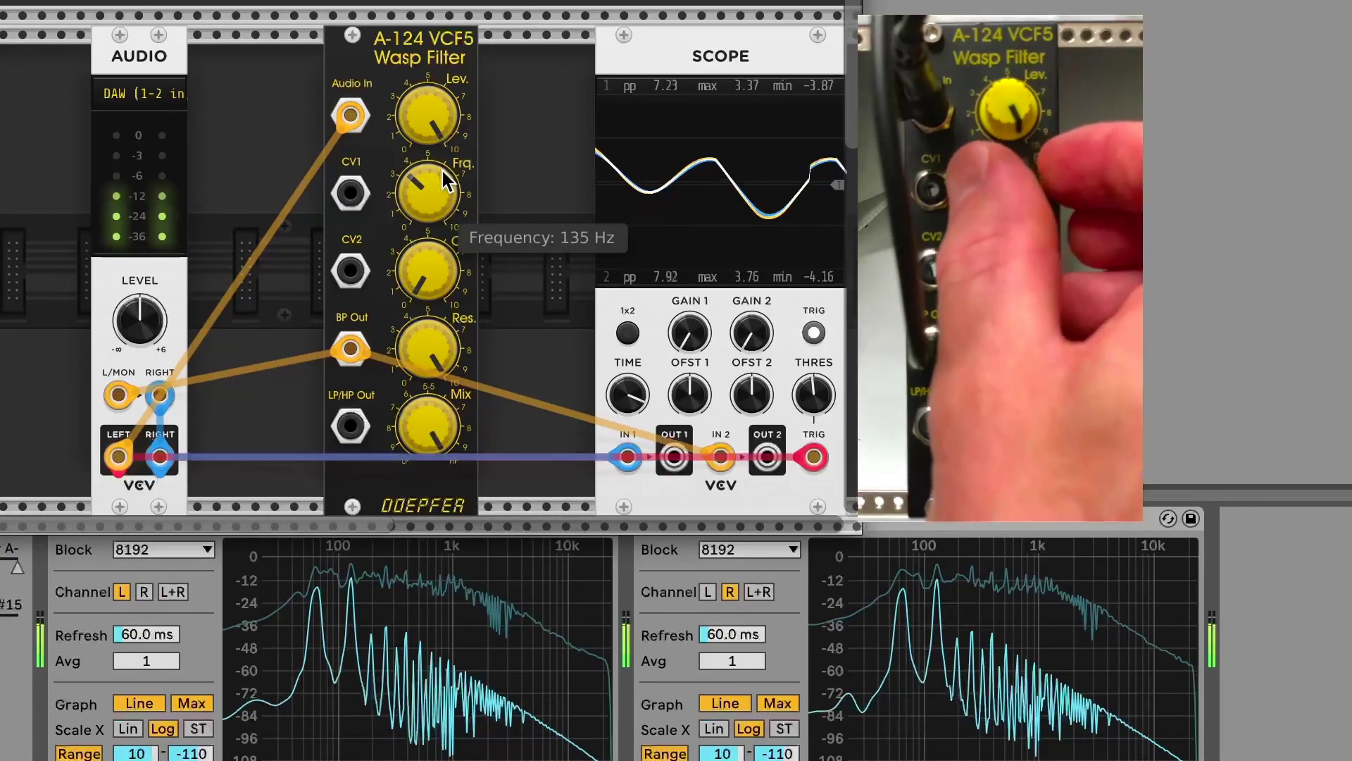
left_click_drag(441, 168, 440, 173)
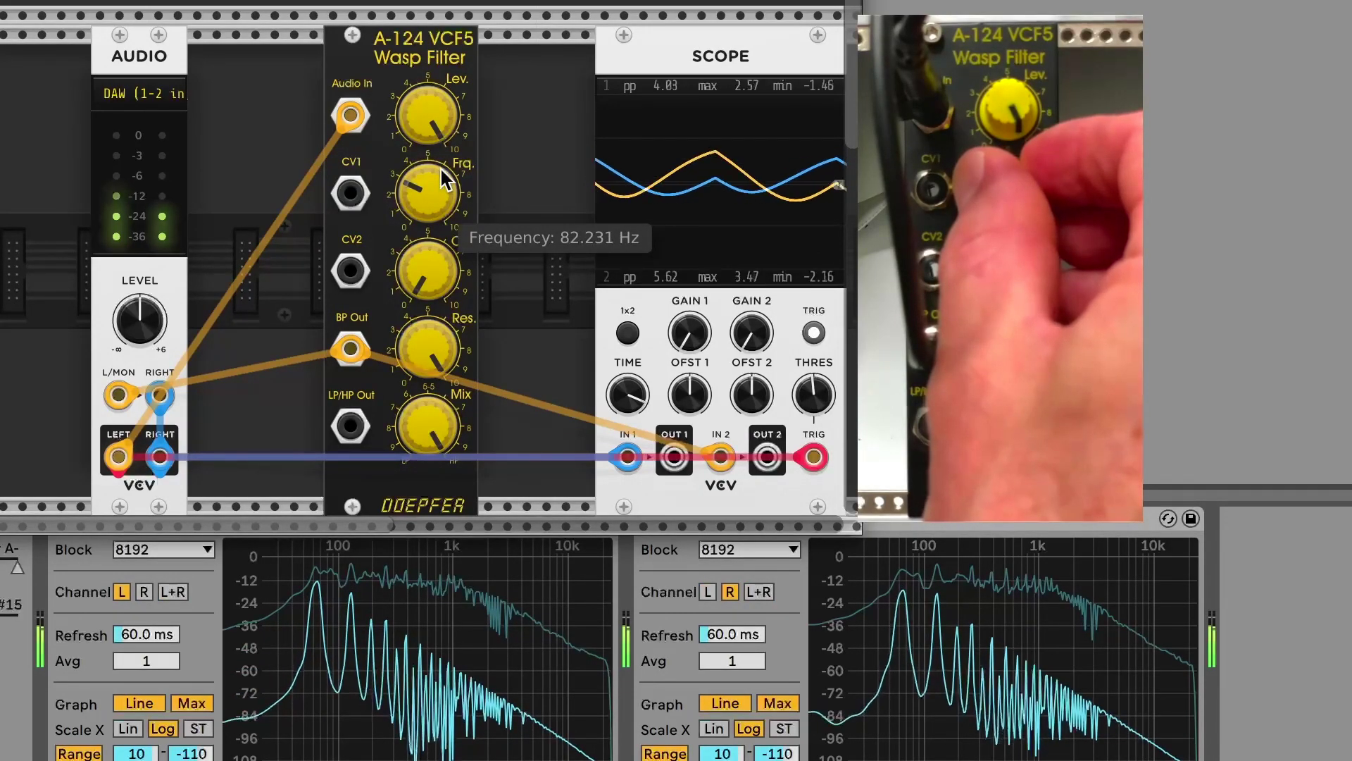
left_click_drag(445, 180, 445, 182)
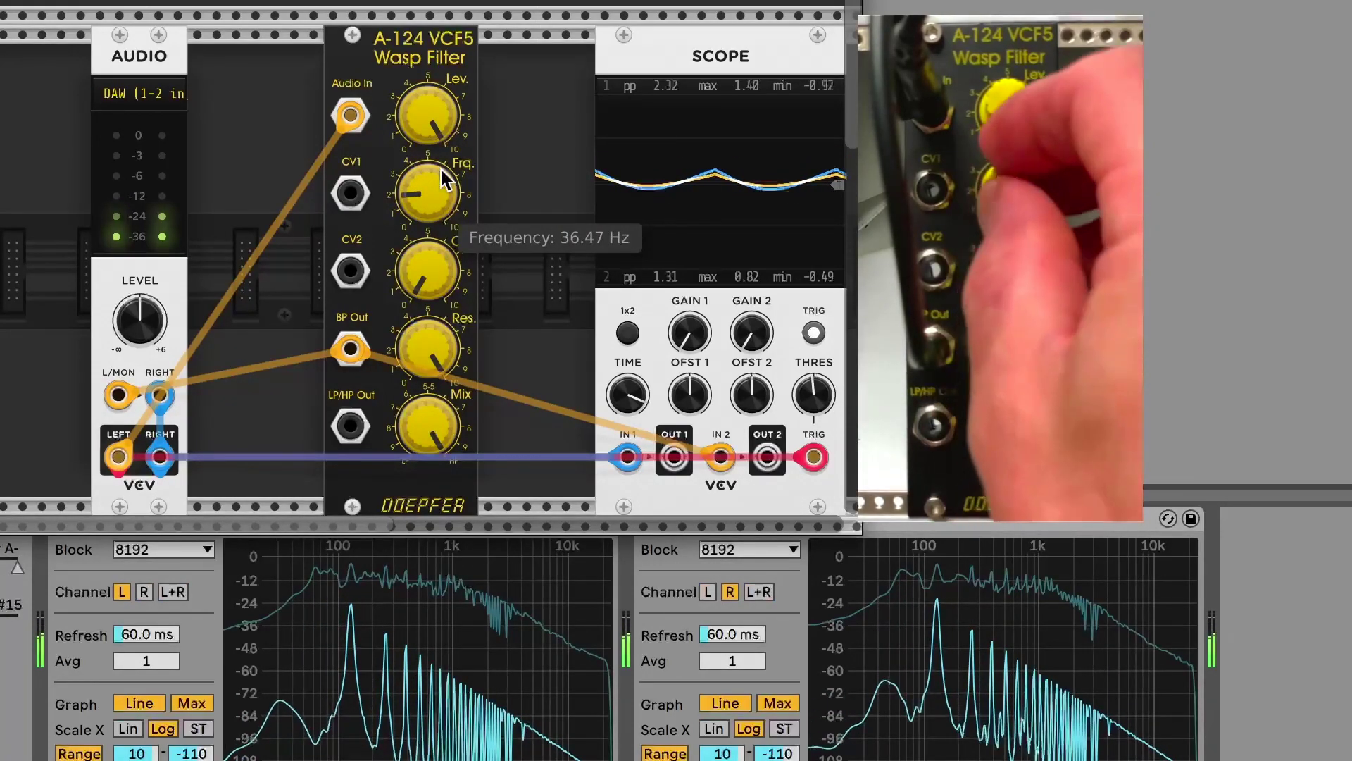
Step: Sweep the bandpass frequency up to about 3455 Hz and reduce the filter's resonance to about 5
left_click_drag(427, 190, 442, 170)
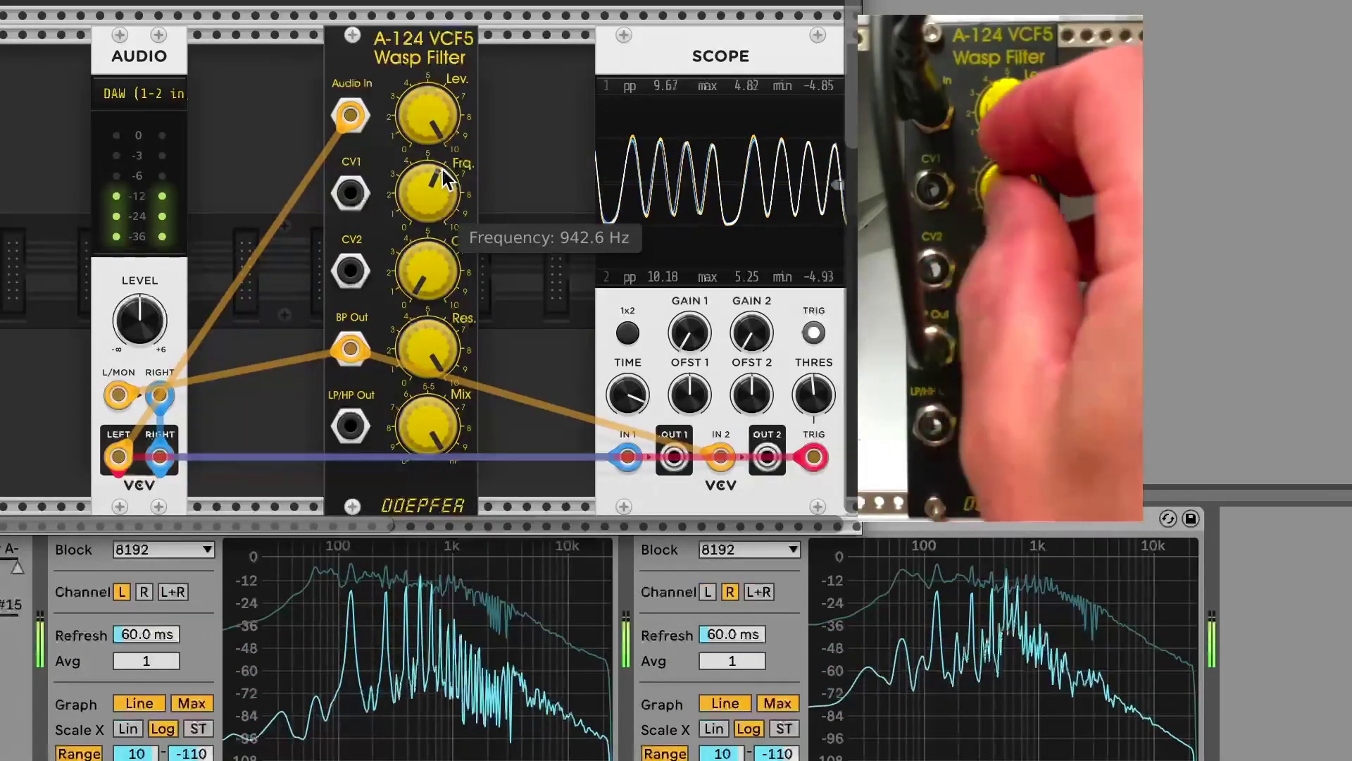
left_click_drag(443, 170, 442, 156)
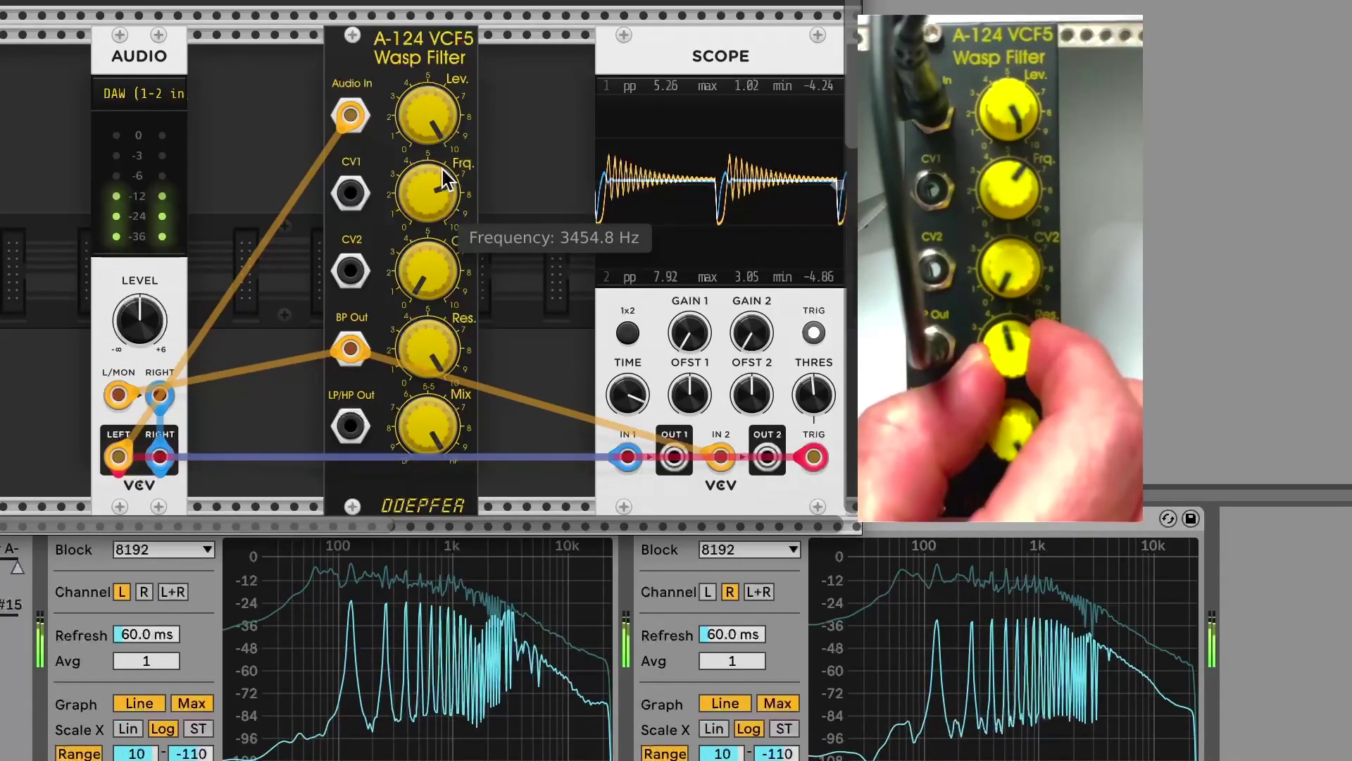
left_click_drag(426, 352, 426, 352)
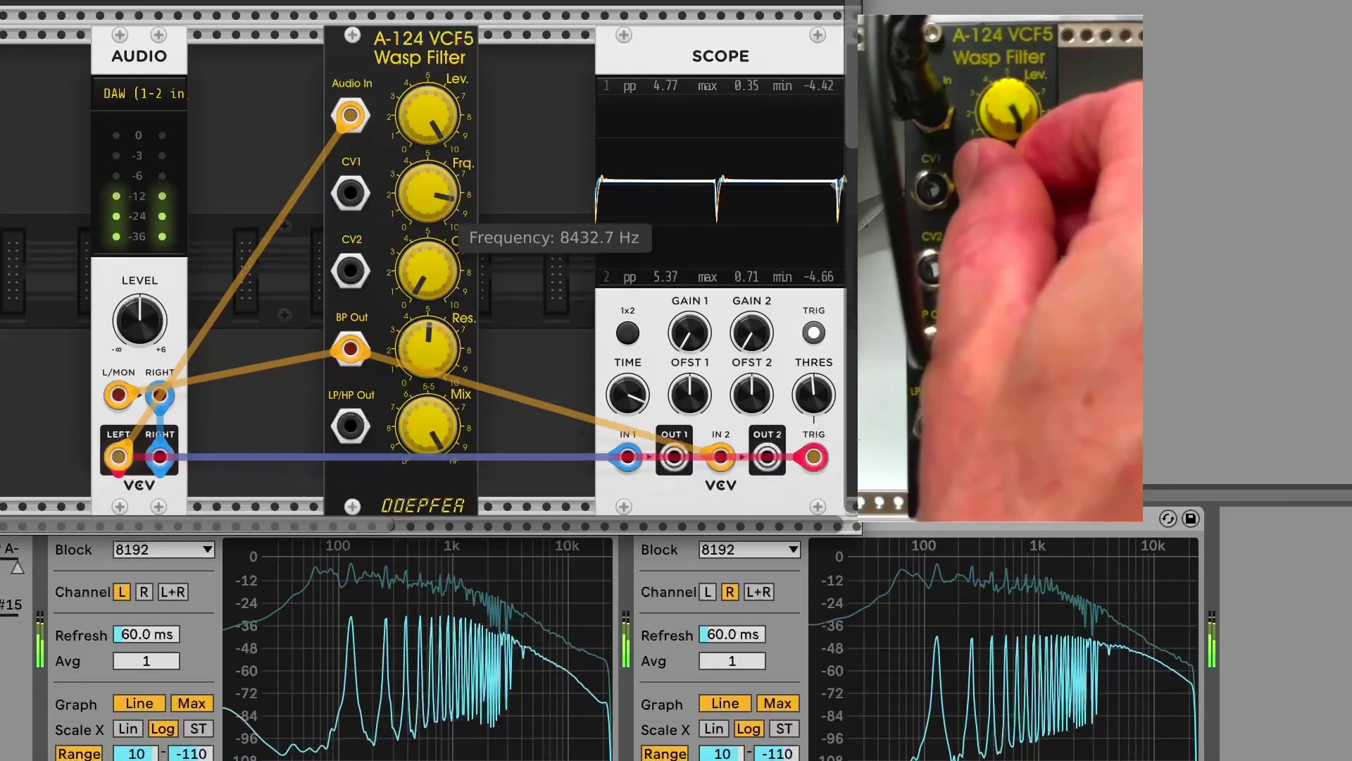
Step: Sweep the bandpass frequency down to about 193 Hz and raise the filter's resonance to 10
left_click_drag(427, 192, 425, 196)
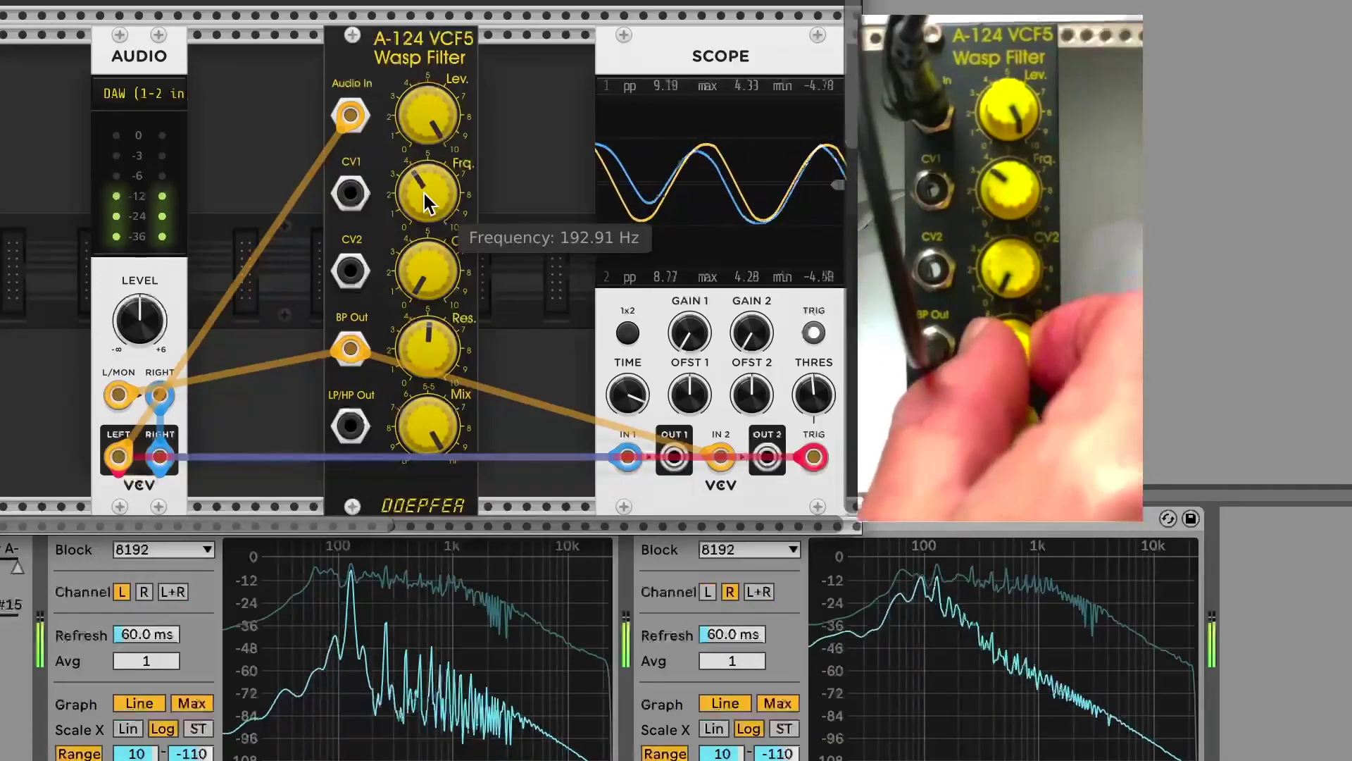
left_click_drag(425, 347, 425, 296)
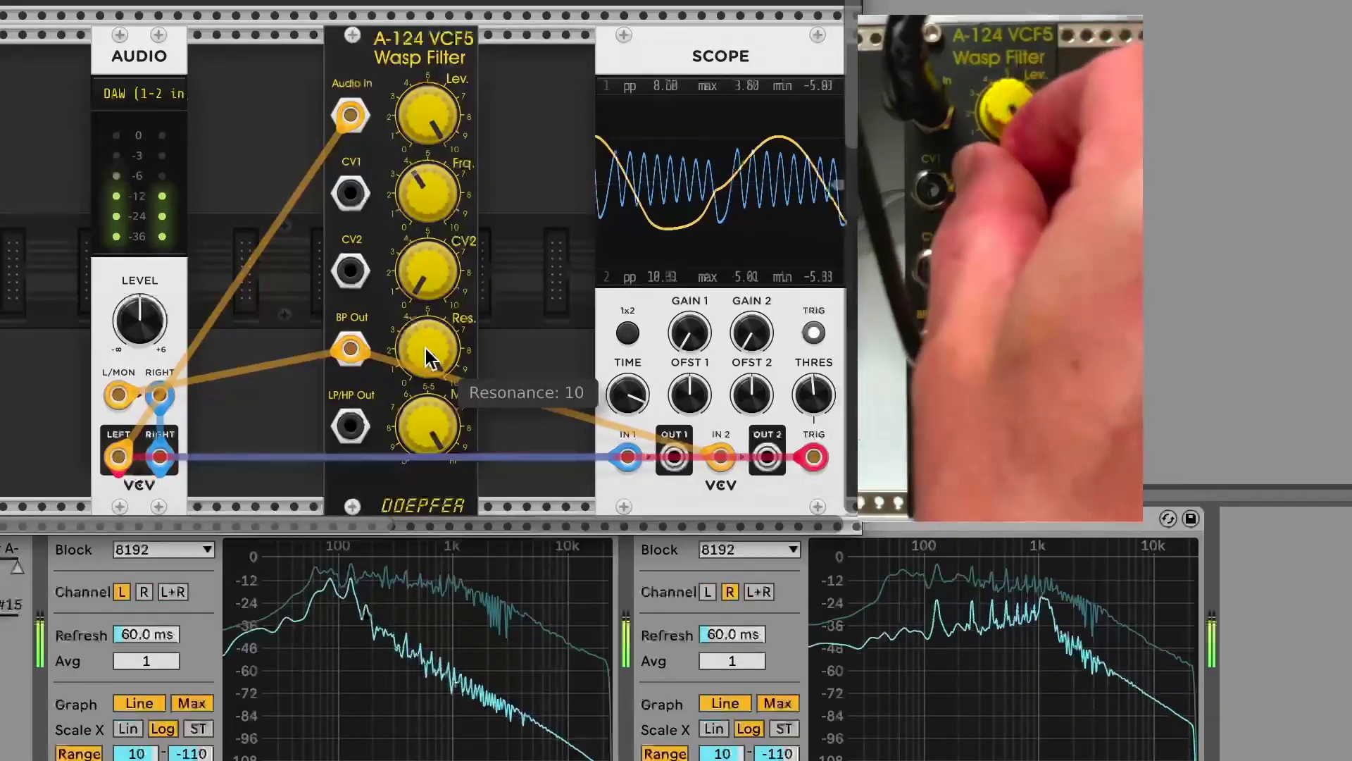
Step: Sweep the filter frequency up to about 12789 Hz and move both cables from the bandpass output to the LP/HP output
left_click_drag(421, 204, 421, 136)
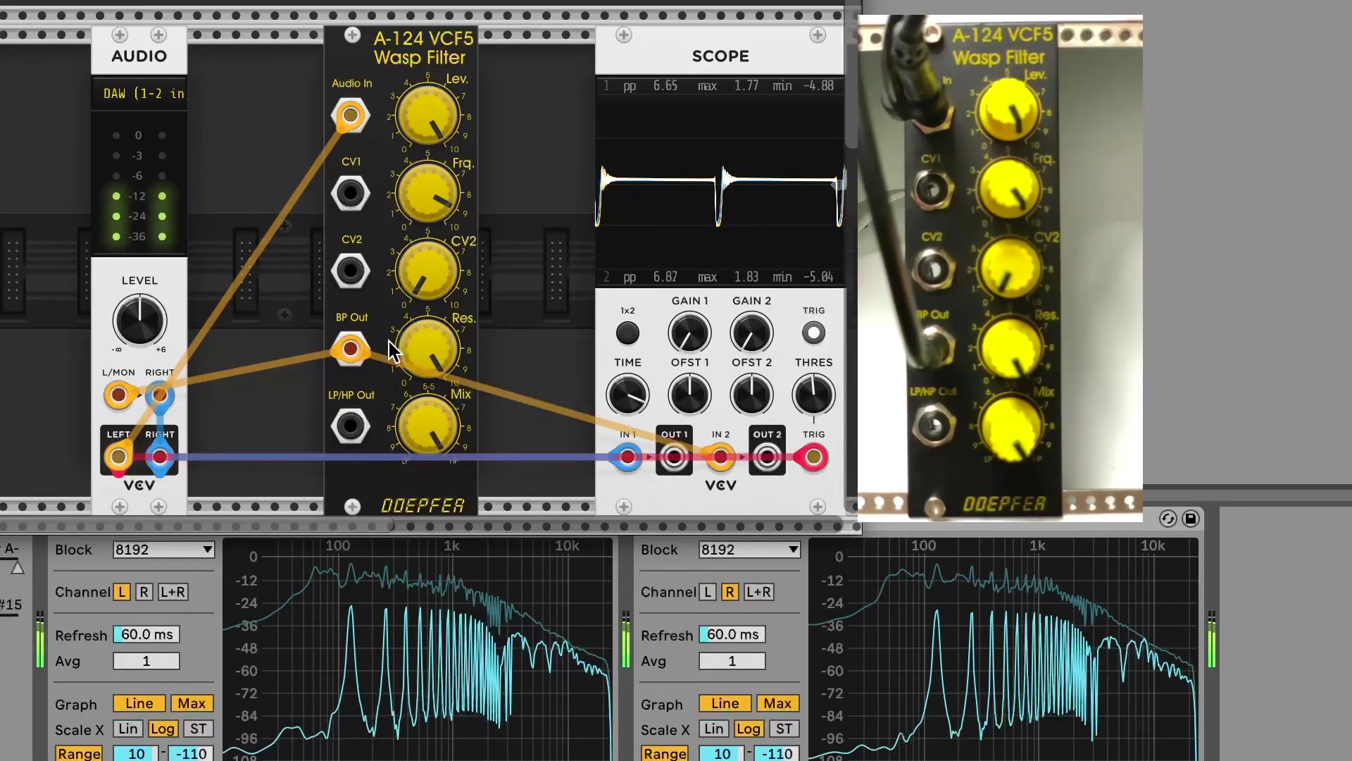
left_click_drag(347, 344, 355, 424)
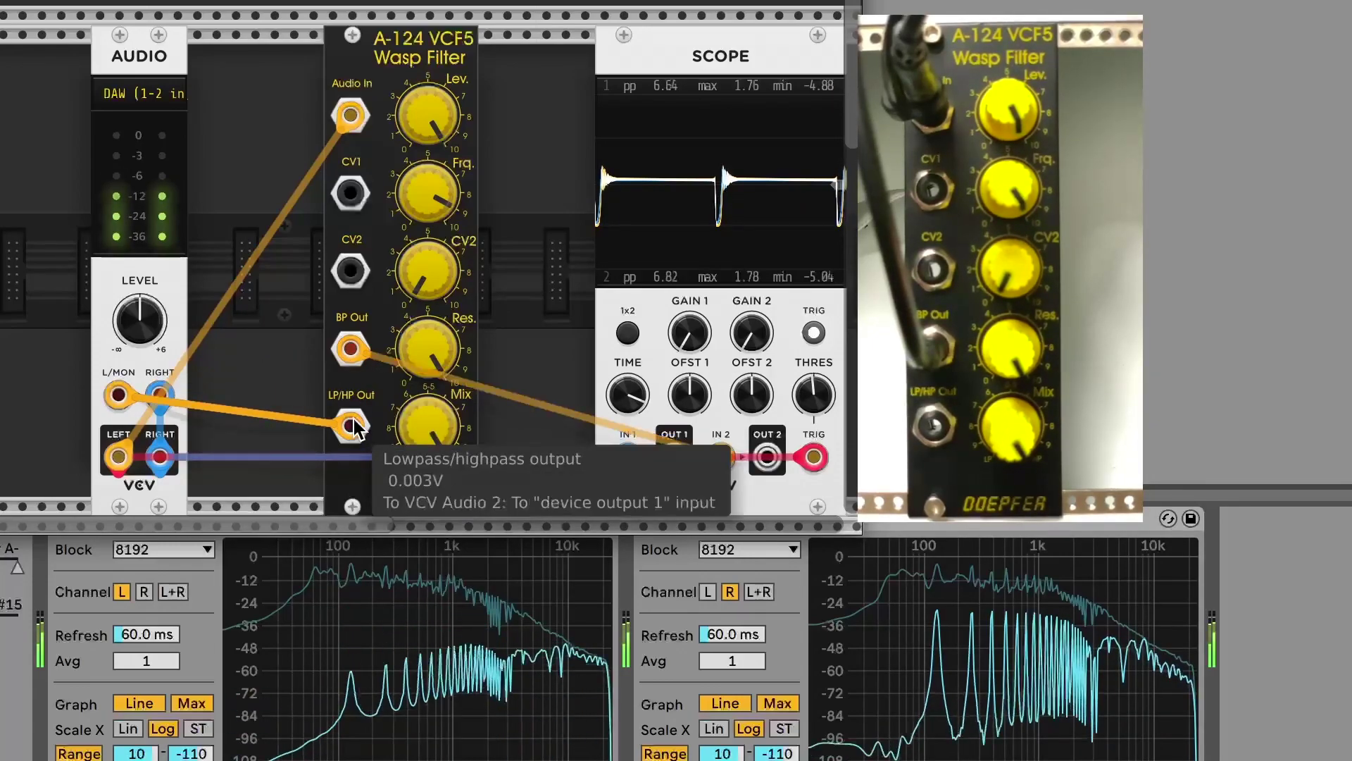
left_click_drag(351, 331, 350, 430)
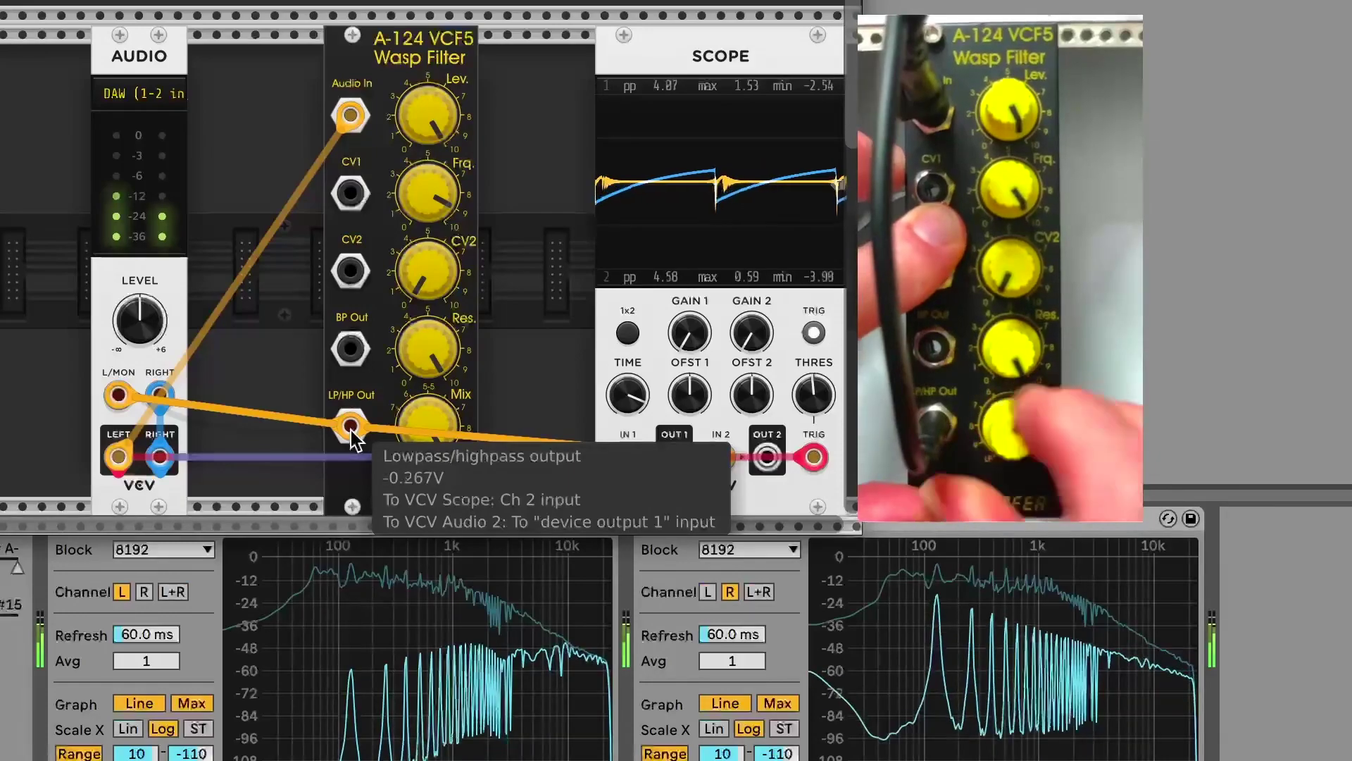
Step: Set the filter's mix to its minimum and sweep the frequency through the LP/HP output
mouse_move(423, 415)
left_mouse_down()
mouse_move(422, 381)
mouse_move(423, 451)
left_mouse_up()
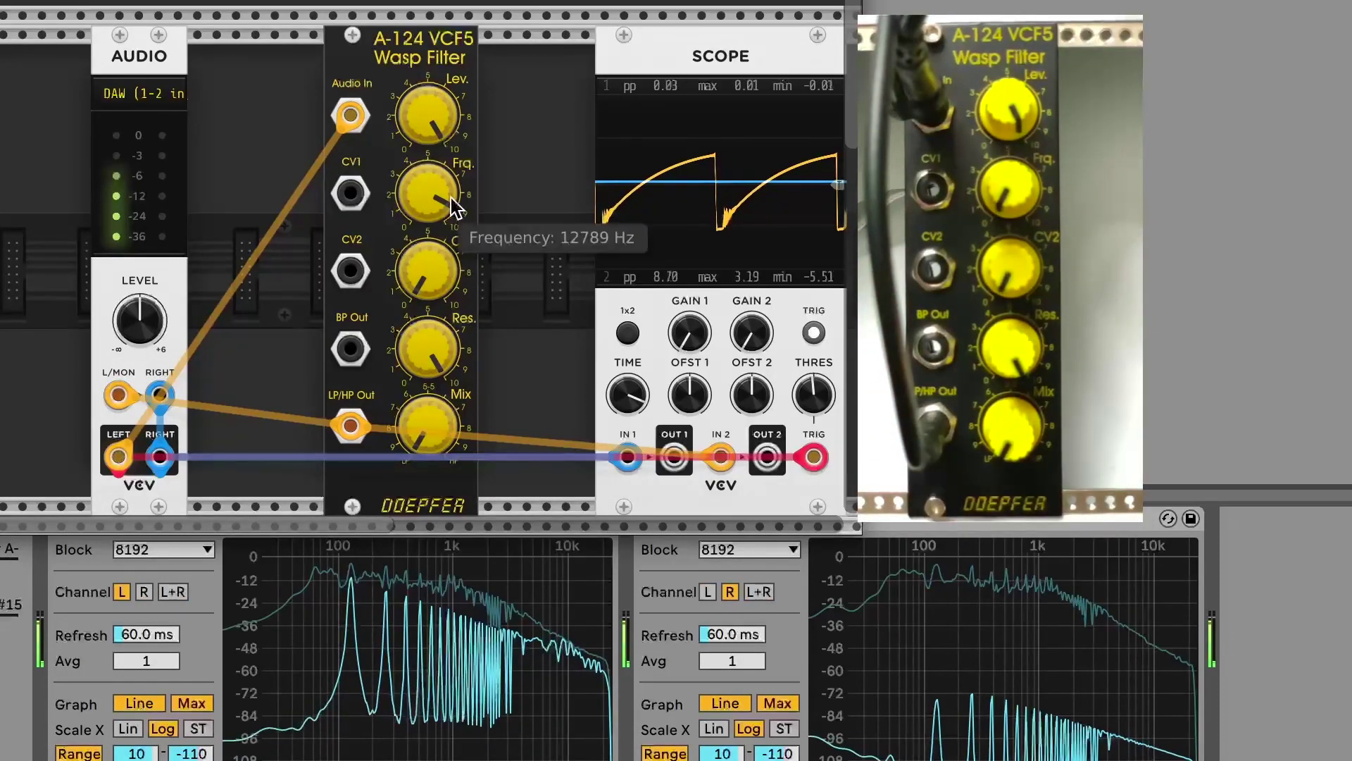
left_click_drag(444, 184, 446, 198)
left_click_drag(446, 198, 446, 201)
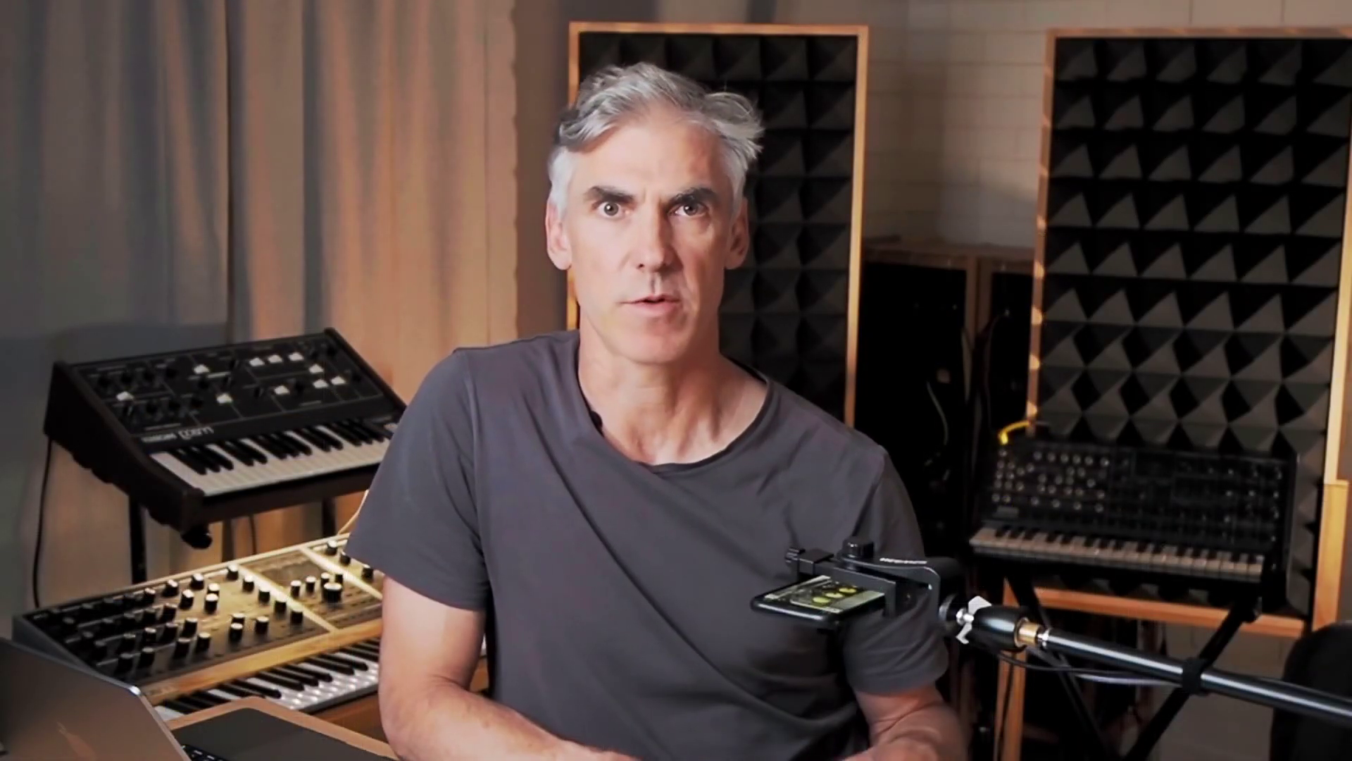